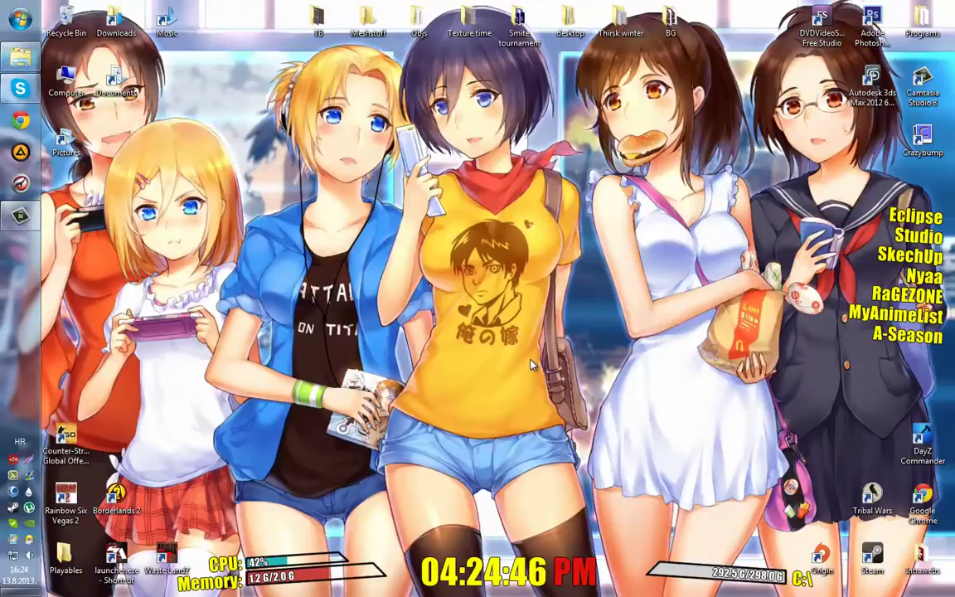
- Open default.dds and defaultr.dds from the Eclipse Studio Weapons\Scopes folder in Photoshop
left_click(25, 56)
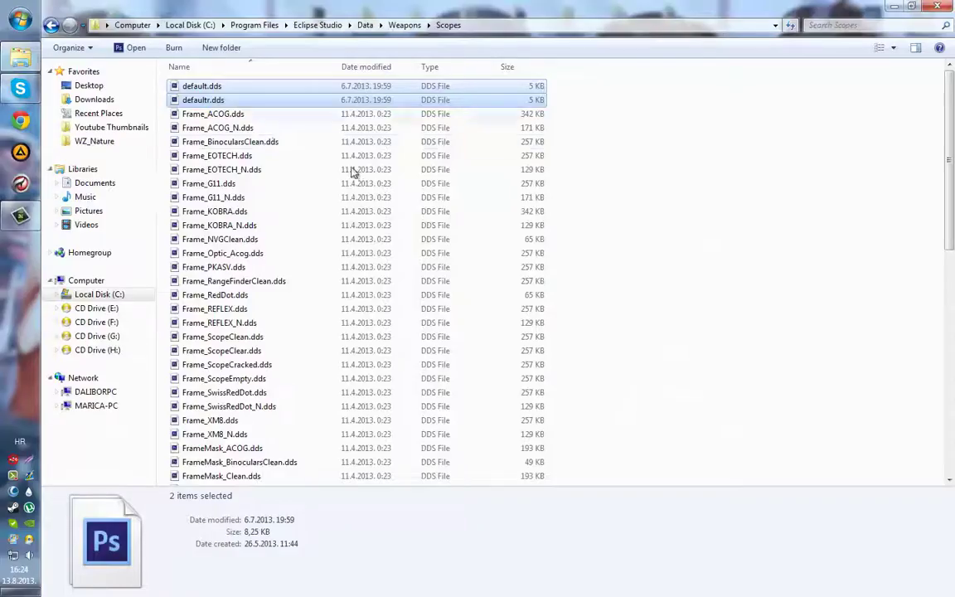
left_click(649, 192)
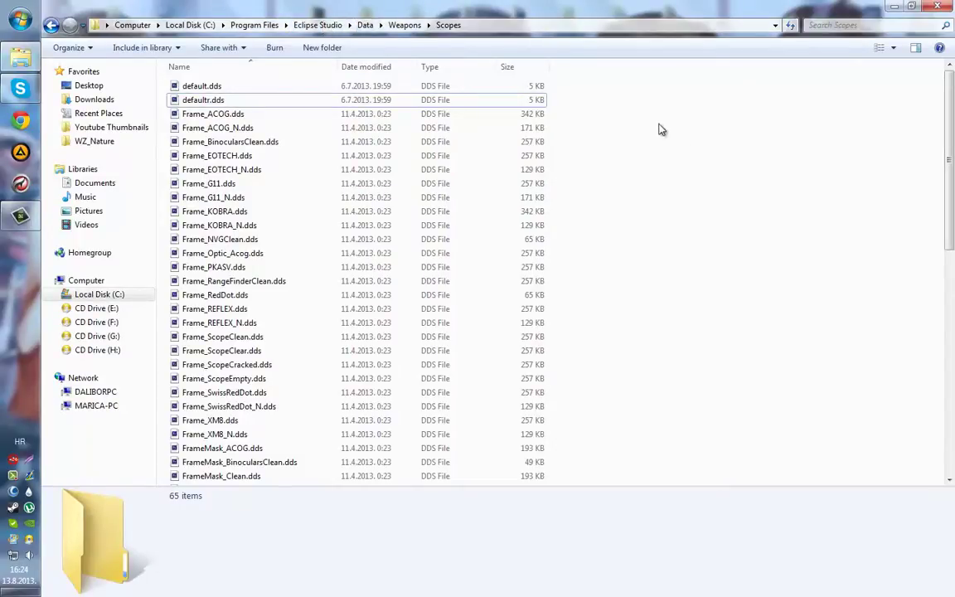
left_click_drag(566, 103, 177, 90)
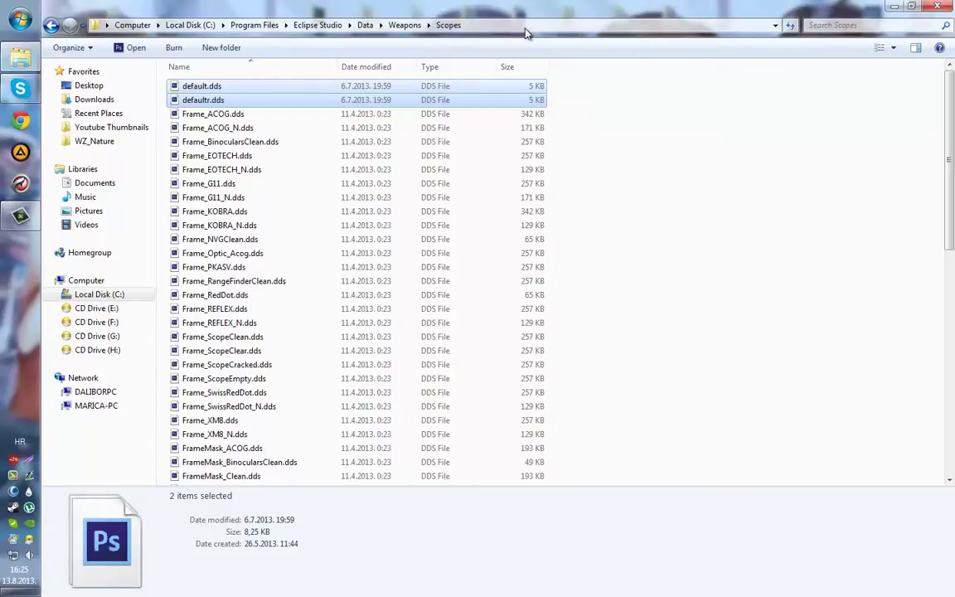
double_click(439, 10)
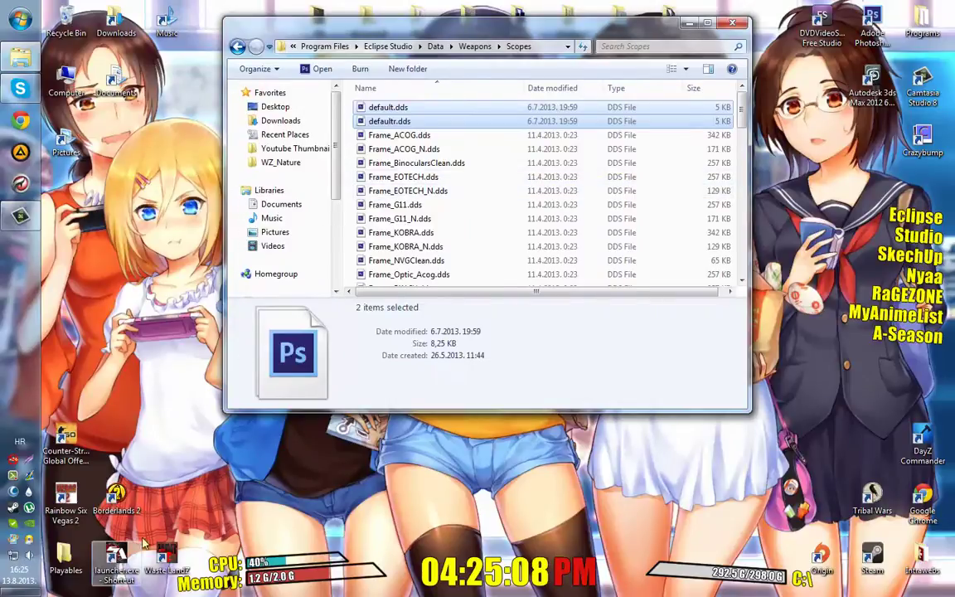
left_click_drag(429, 27, 427, 1)
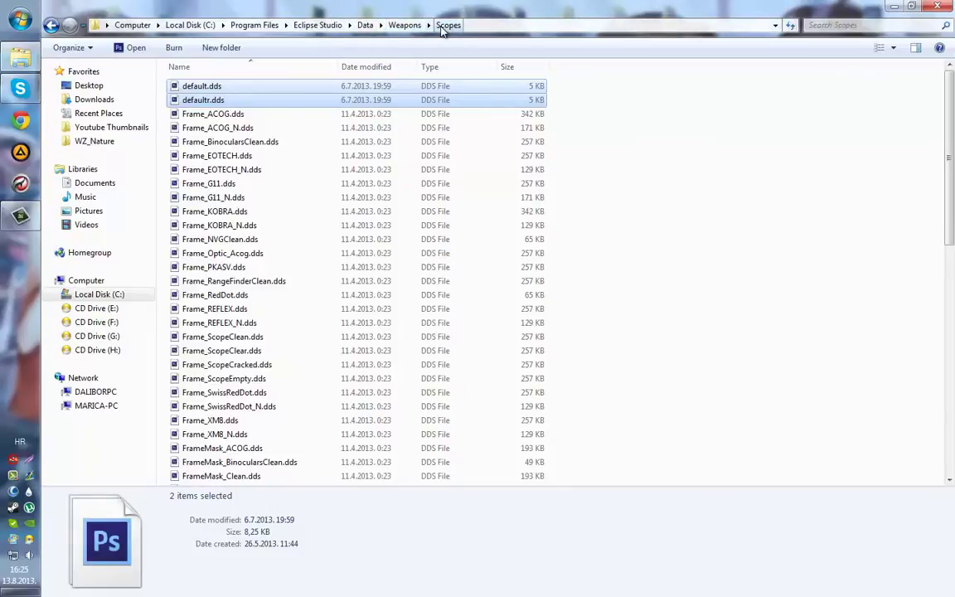
left_click_drag(566, 81, 210, 103)
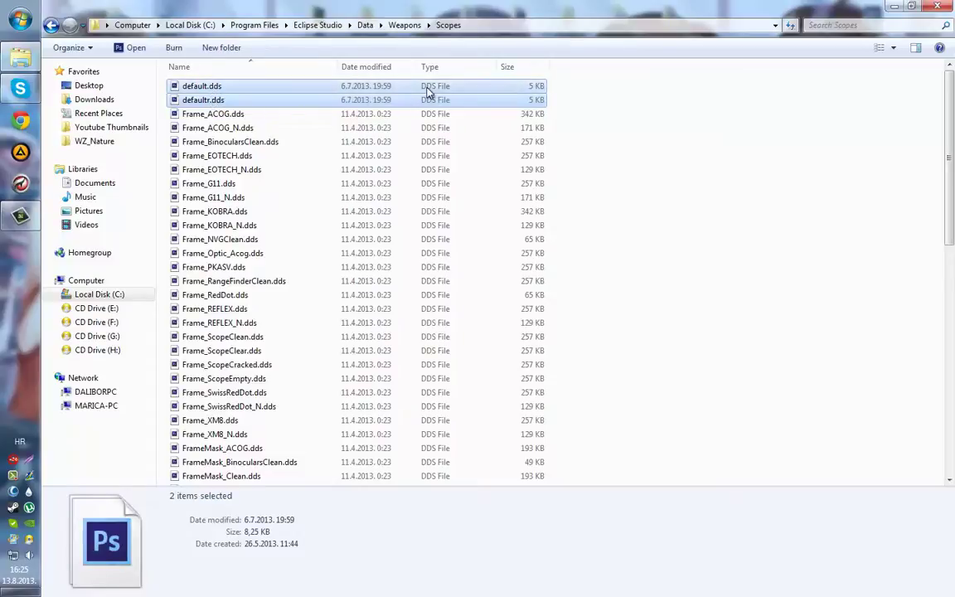
left_click_drag(531, 73, 294, 106)
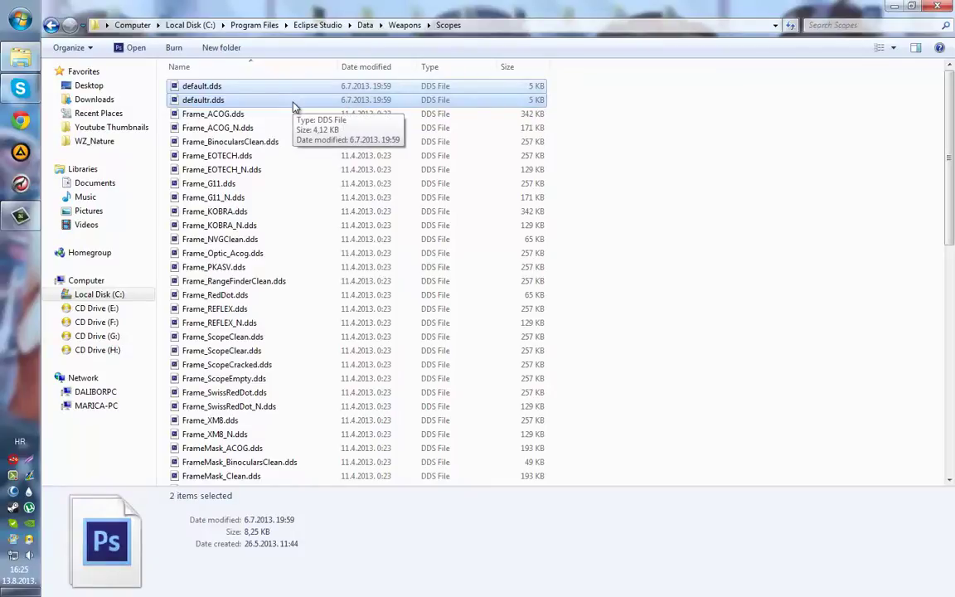
right_click(293, 107)
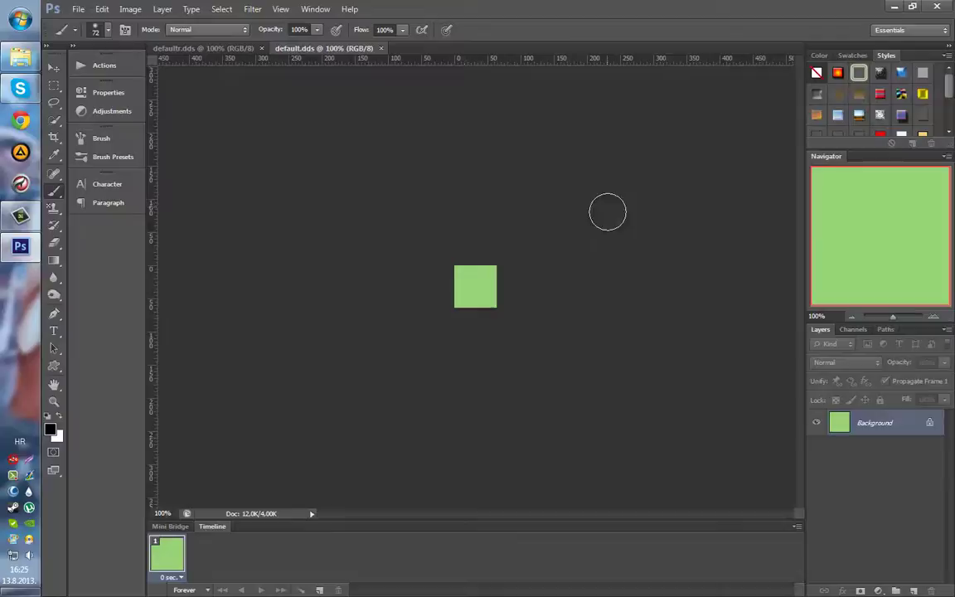
- Examine the Alpha 1 channel of defaultr.dds and return to the RGB composite
right_click(224, 52)
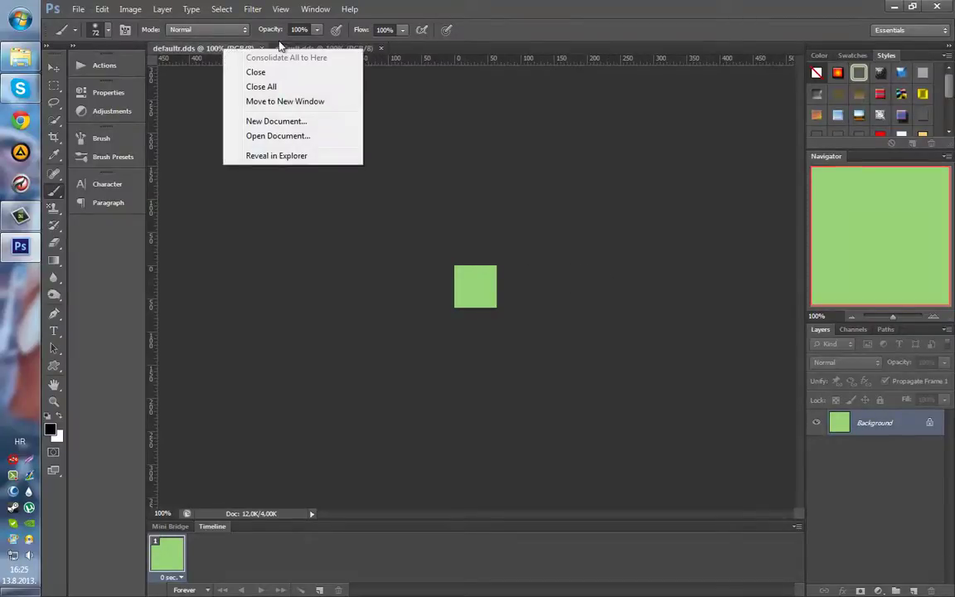
left_click(556, 36)
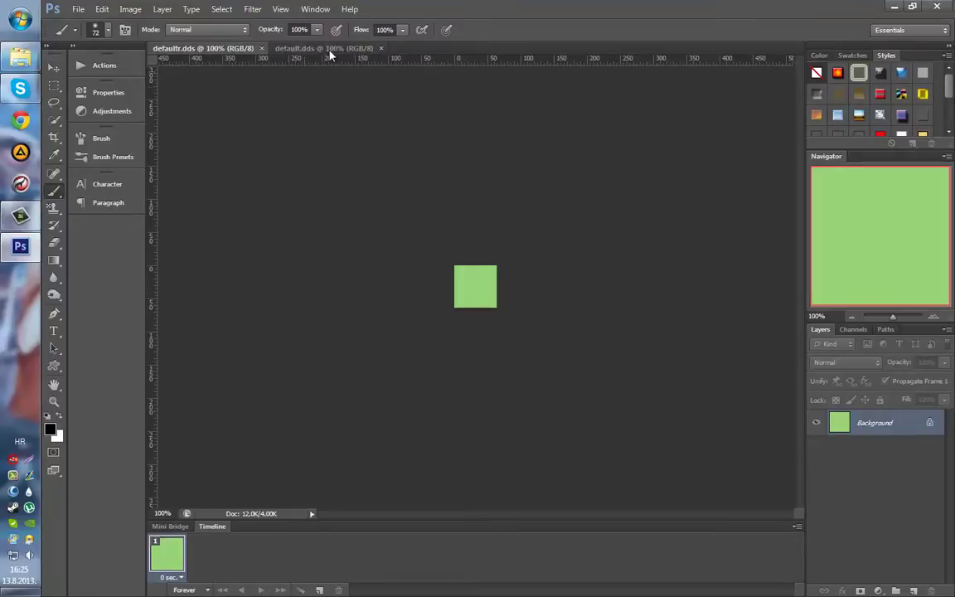
left_click(854, 330)
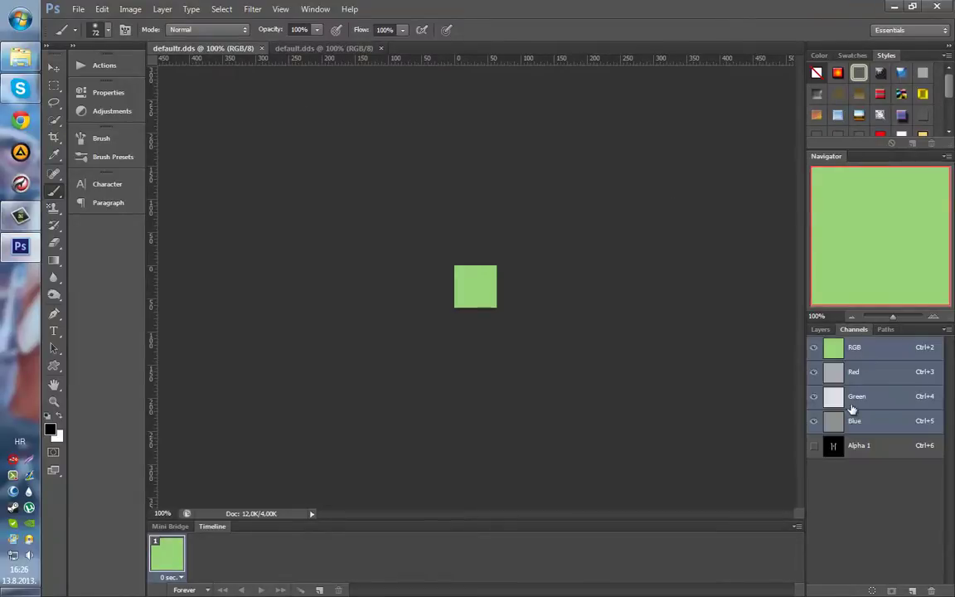
left_click(846, 446)
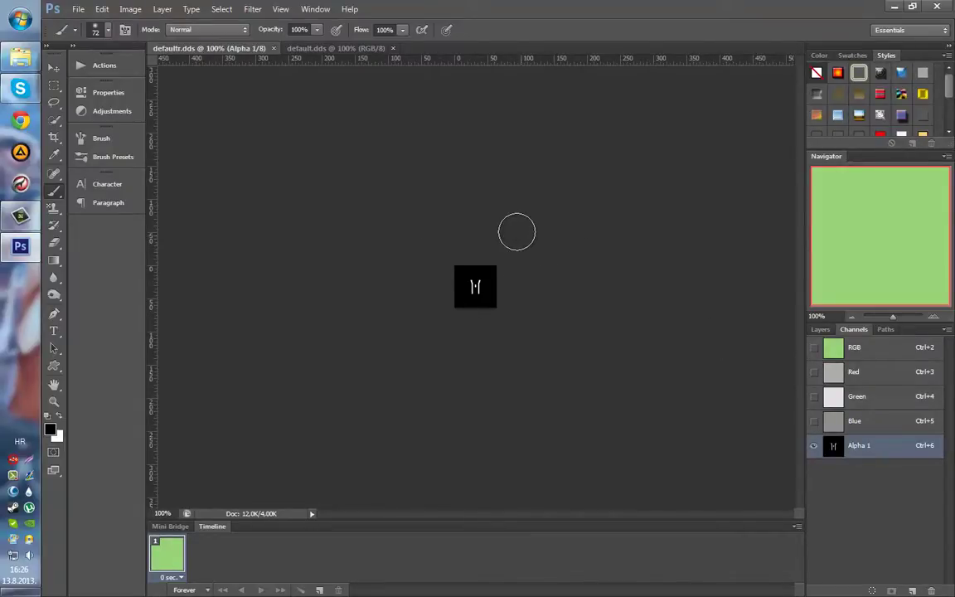
left_click(896, 350)
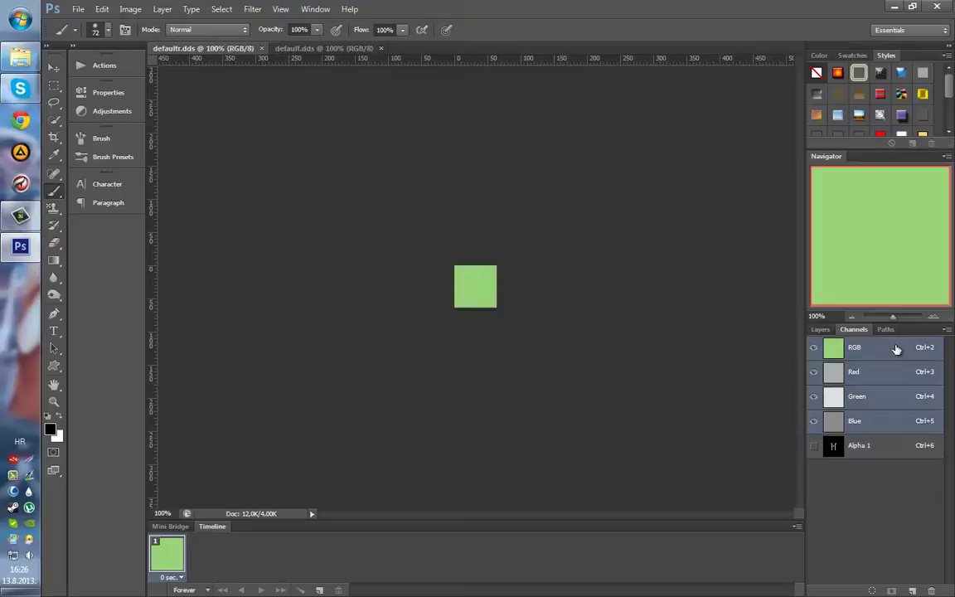
right_click(365, 98)
left_click(231, 105)
- Switch to the Scopes folder in Windows Explorer and rename default.dds as default.dds.backup
left_click(20, 56)
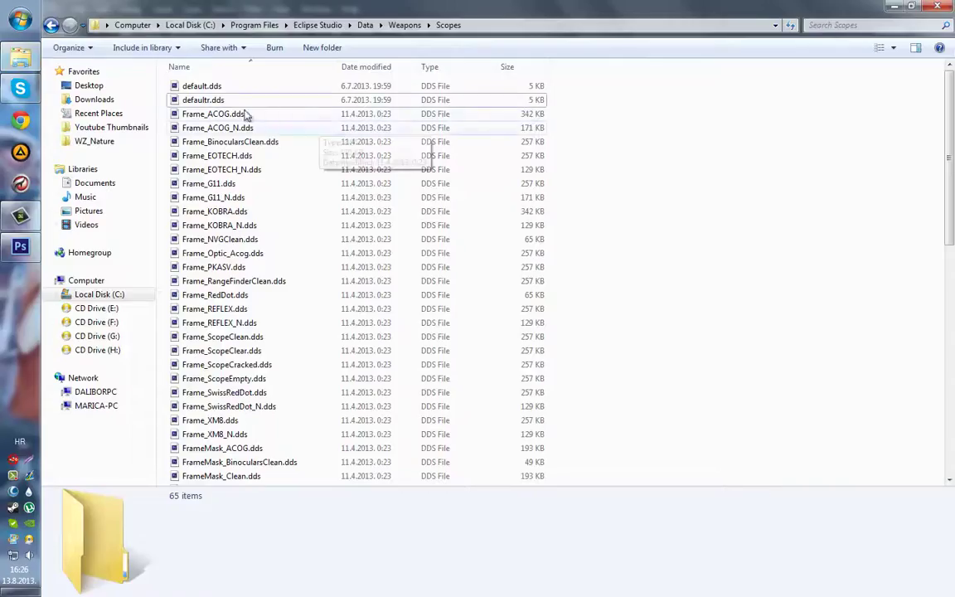
left_click(221, 86)
key("F2")
left_click(230, 86)
type(".backup")
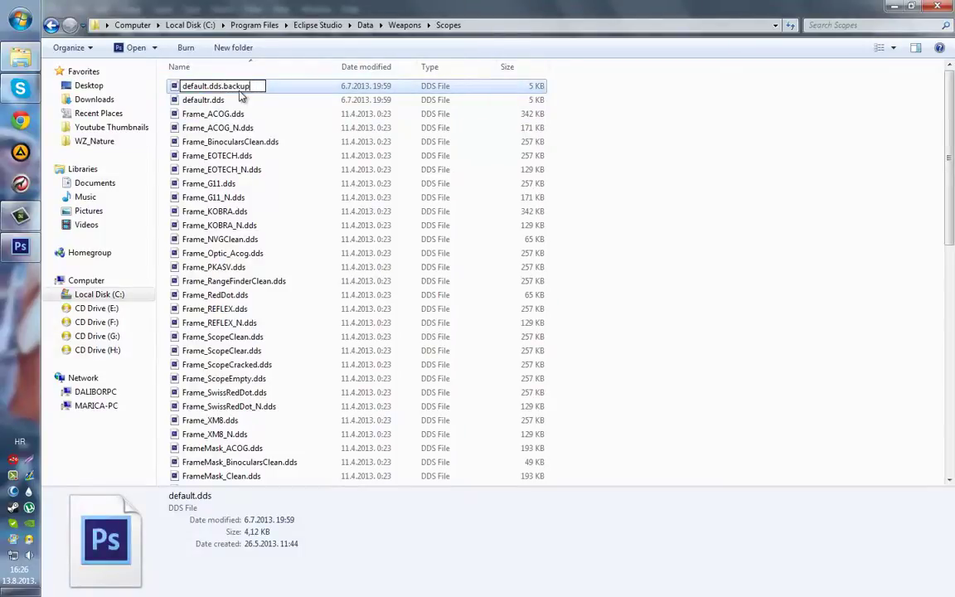
key("Return")
key("Return")
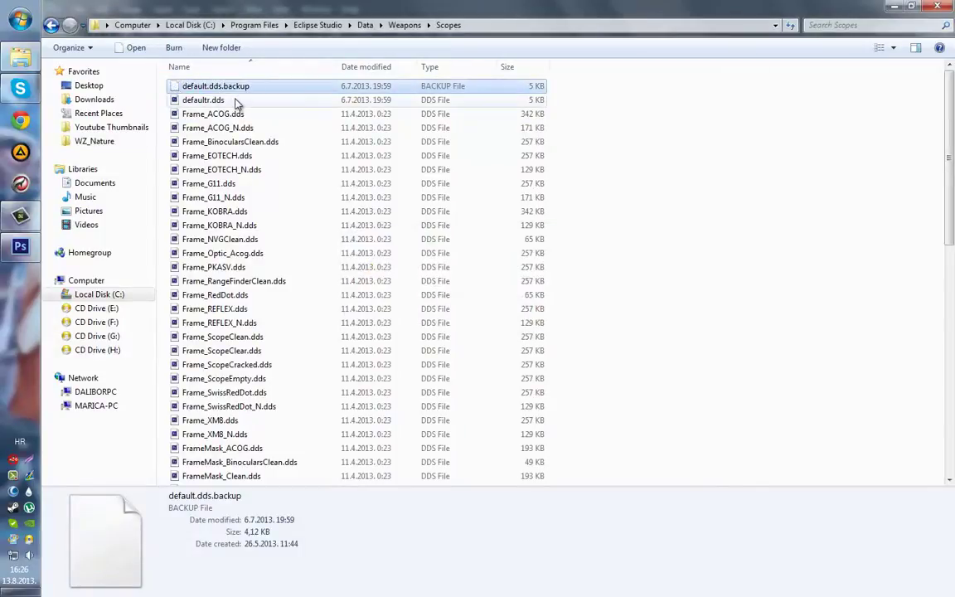
- Rename defaultr.dds as defaultr.dds.backup
left_click(236, 100)
left_click(236, 100)
type(".backu")
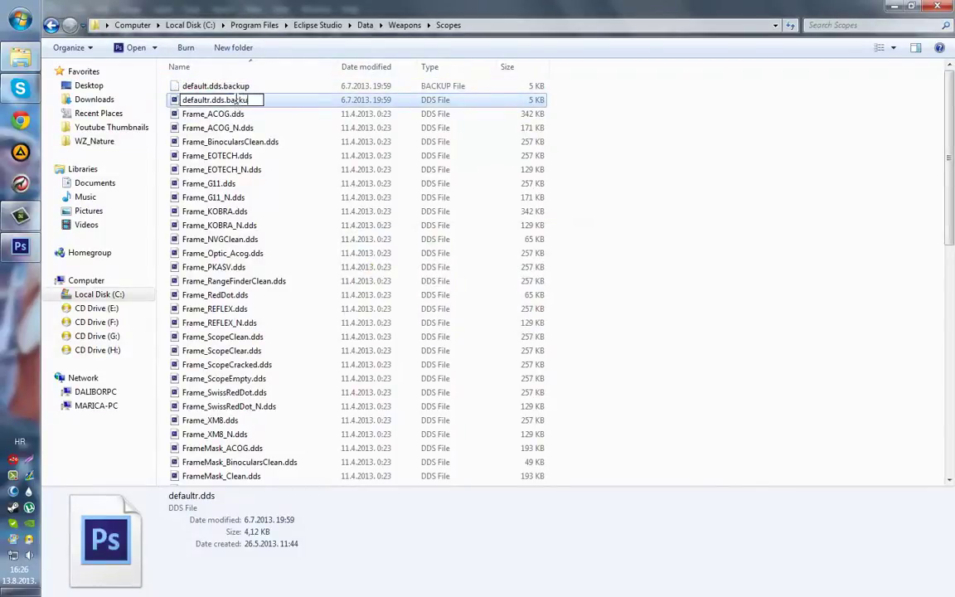
type("p")
key("Return")
key("Return")
- Switch back to Photoshop, create a new 64 x 64 pixel document with a white background and add guides crossing at its centre
left_click(893, 5)
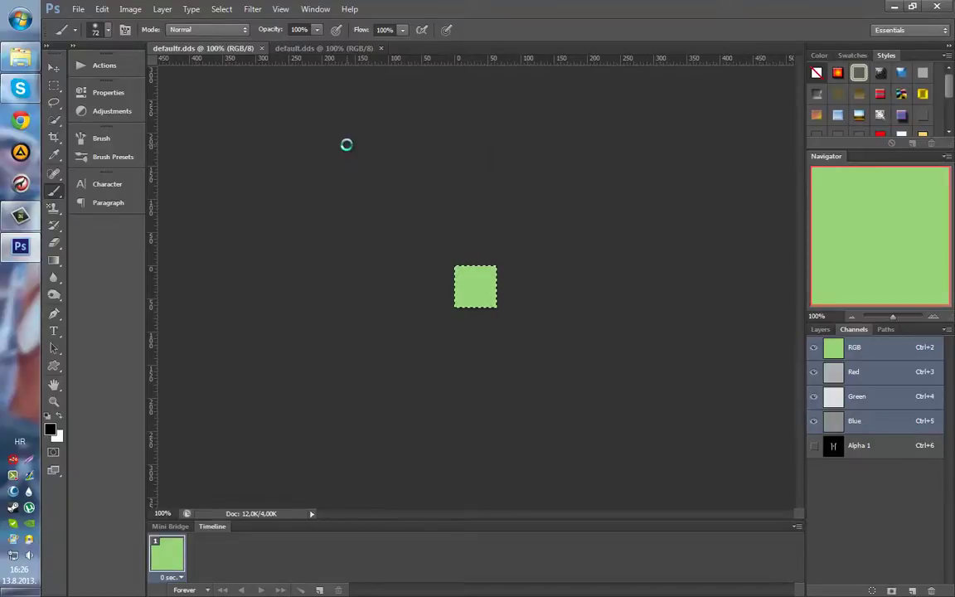
key("ctrl+n")
left_click_drag(453, 202, 377, 203)
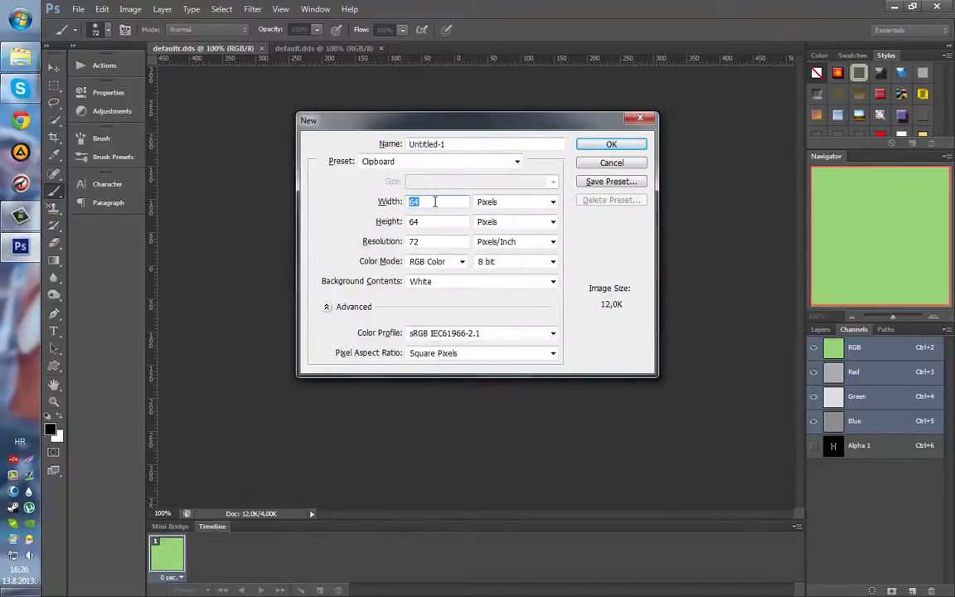
left_click(609, 146)
key("ctrl+space")
left_click_drag(451, 296, 572, 286)
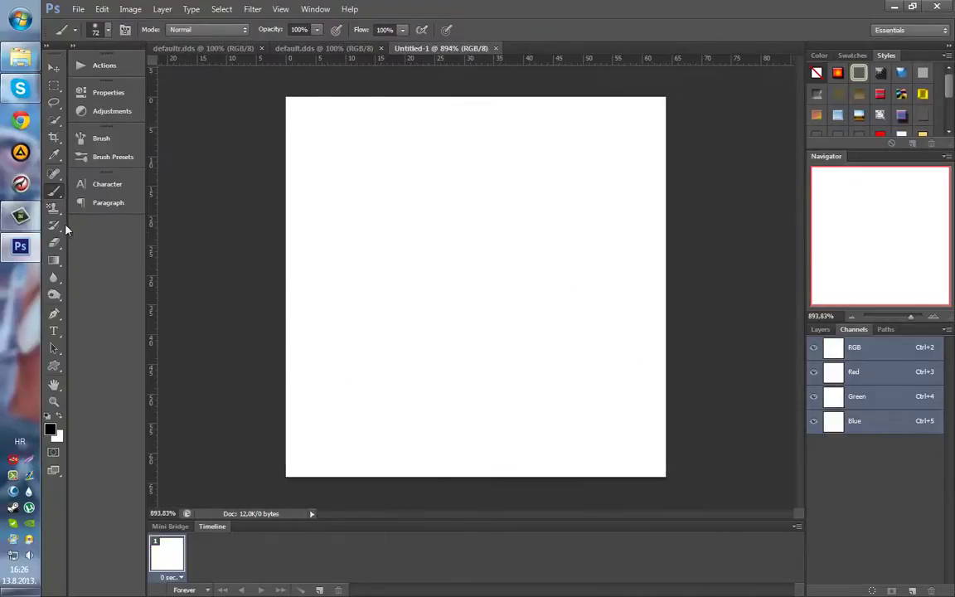
left_click_drag(54, 190, 129, 203)
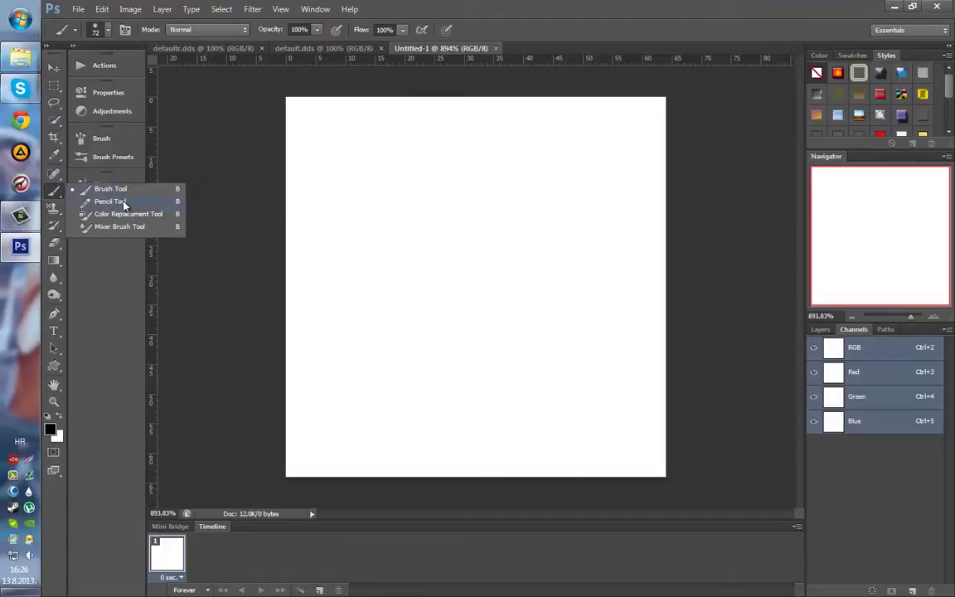
mouse_move(157, 138)
left_mouse_down()
mouse_move(465, 143)
mouse_move(404, 287)
left_mouse_up()
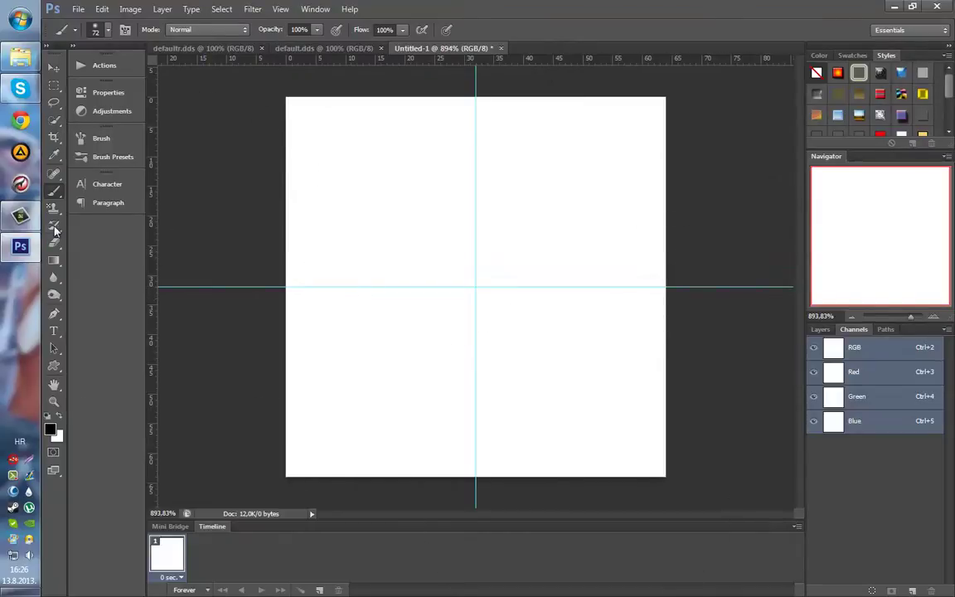
- Paint a black 2 x 2 pixel dot on the guide intersection with the 1 px Pencil tool
left_click(53, 189)
left_click(99, 202)
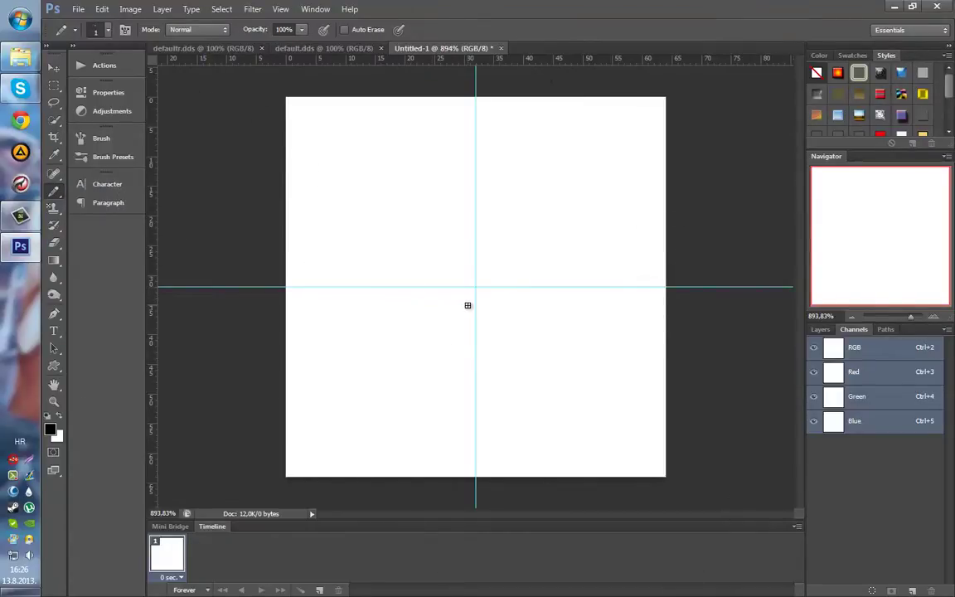
scroll(469, 305, "up", 5)
left_click(500, 259)
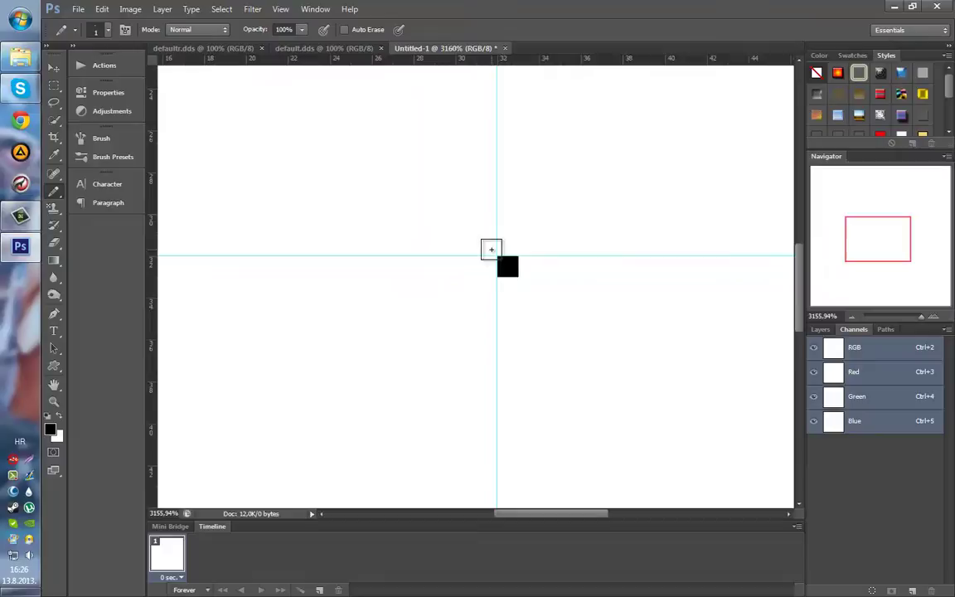
left_click_drag(489, 266, 466, 265)
left_click(488, 246)
left_click(506, 246)
- Erase the stray black pixel beside the centre dot, limiting the Eraser to a rectangular selection
left_click(54, 86)
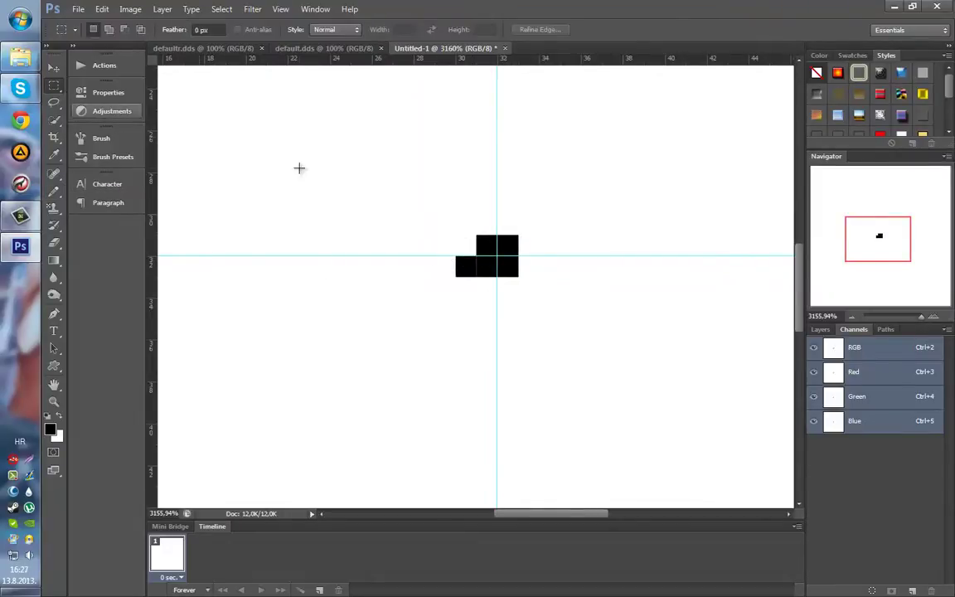
left_click_drag(288, 151, 469, 305)
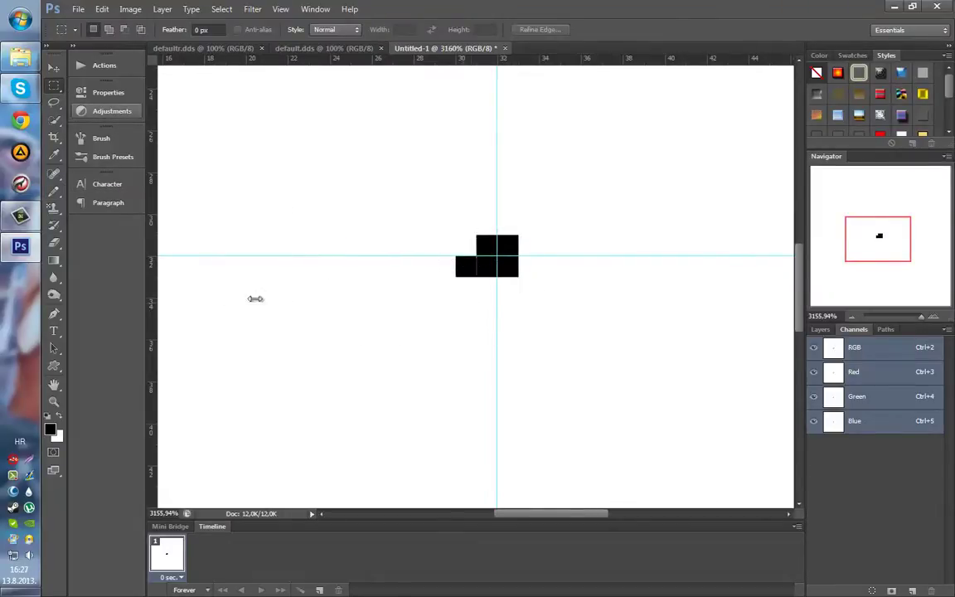
left_click(53, 242)
left_click(437, 266)
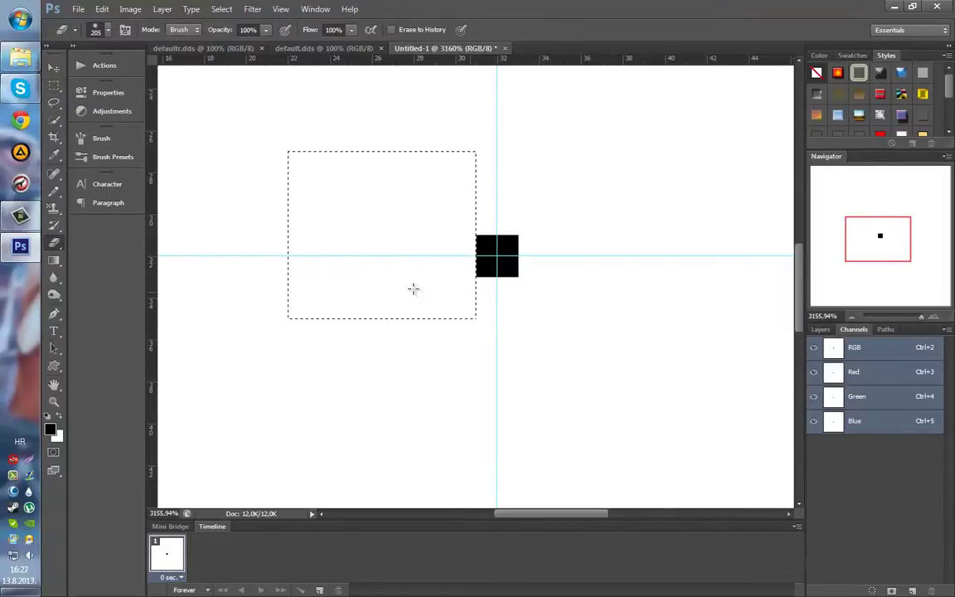
- Add a vertical and a horizontal guide about 5 px in from the canvas's left and top edges
left_click(53, 193)
left_click_drag(364, 239, 281, 249)
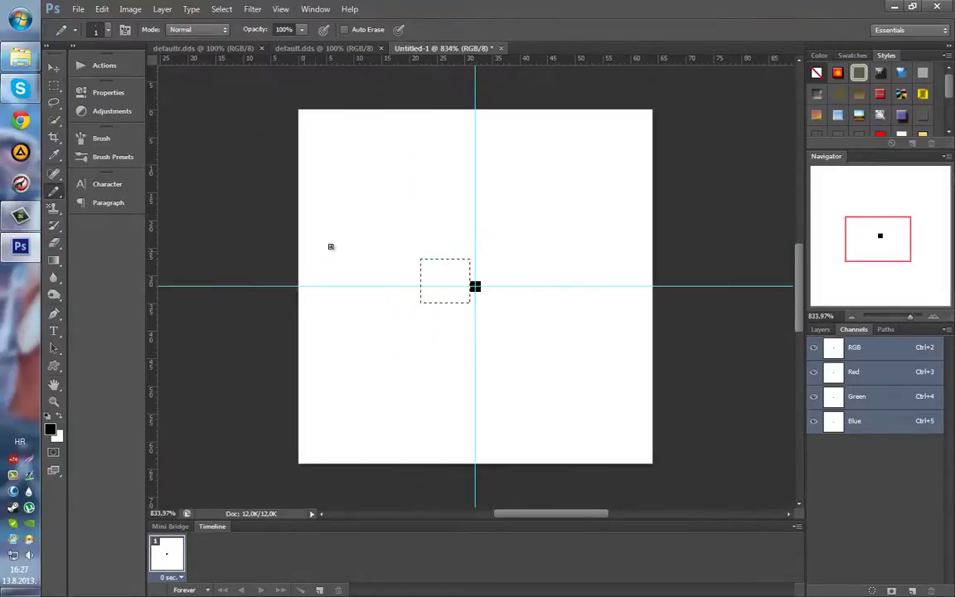
left_click(54, 85)
left_click_drag(152, 125, 326, 135)
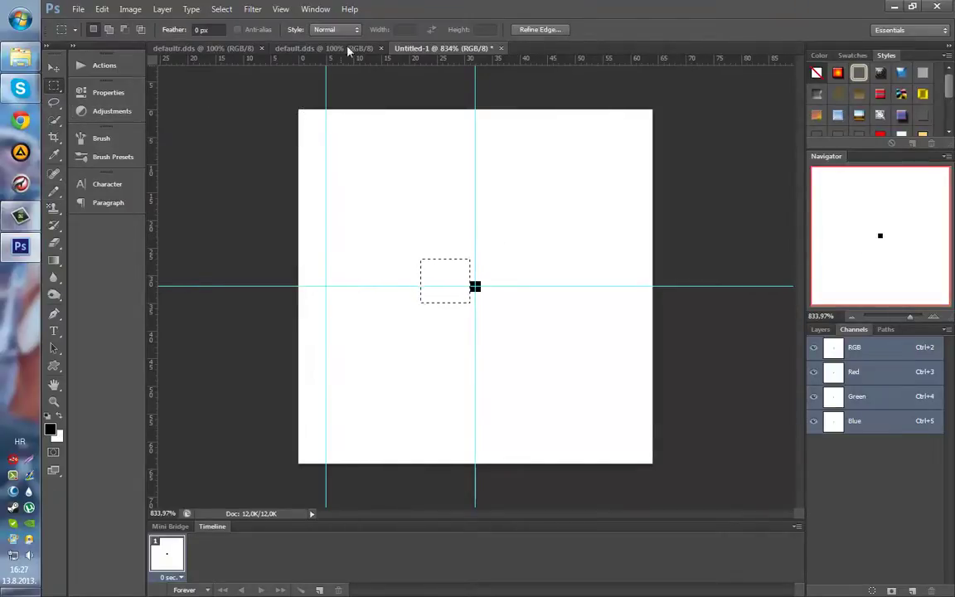
left_click_drag(350, 59, 383, 137)
left_click_drag(299, 109, 326, 138)
- Align the left and top guides to the edges of a 5 x 5 px selection in the canvas's upper-left corner
scroll(320, 128, "up", 3, "alt")
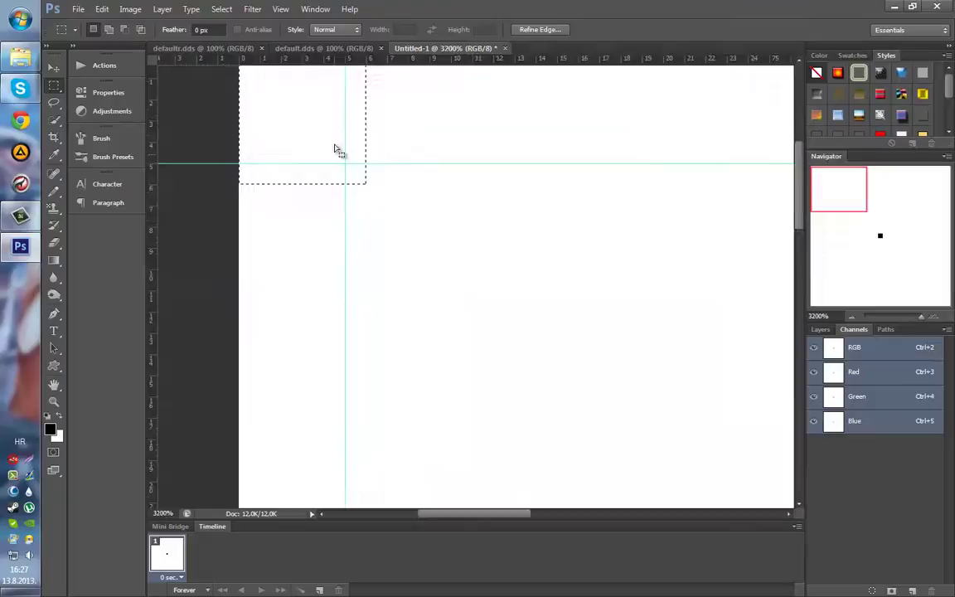
scroll(335, 150, "up", 1)
left_click_drag(239, 121, 338, 209)
left_click_drag(347, 109, 390, 109)
left_click_drag(238, 121, 371, 328)
left_click_drag(239, 121, 345, 219)
left_click_drag(389, 220, 345, 221)
left_click_drag(318, 328, 318, 227)
- Add matching horizontal and vertical guides 5 px in from the canvas's bottom and right edges, using the corner selection as a reference
left_click_drag(274, 178, 523, 352)
left_click_drag(448, 60, 447, 278)
left_click_drag(153, 265, 443, 265)
scroll(490, 278, "down", 5)
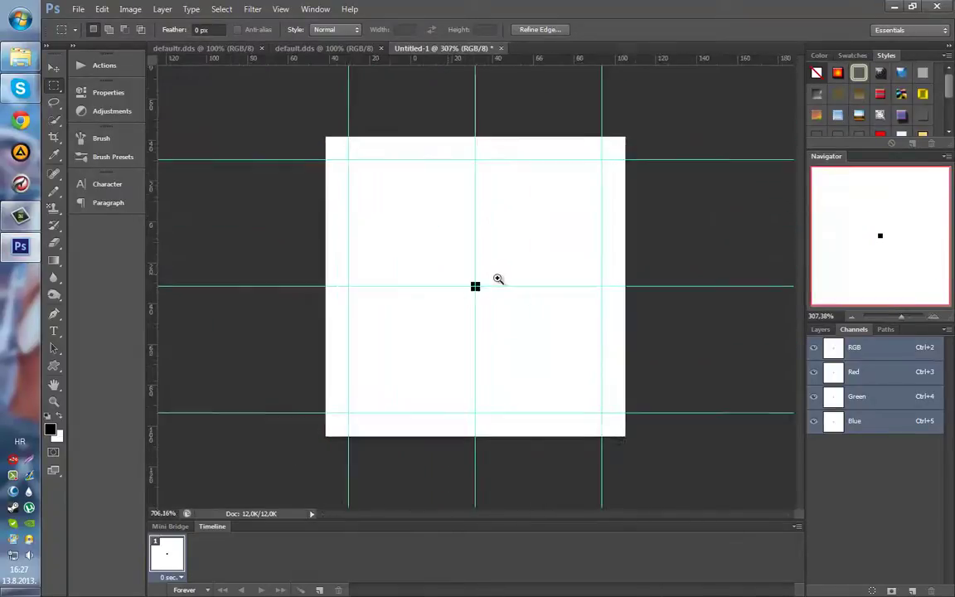
- Make a circular selection with the Elliptical Marquee tool that touches the four outer guides
scroll(496, 280, "up", 1)
right_click(55, 89)
left_click(108, 100)
left_click_drag(334, 144, 616, 428)
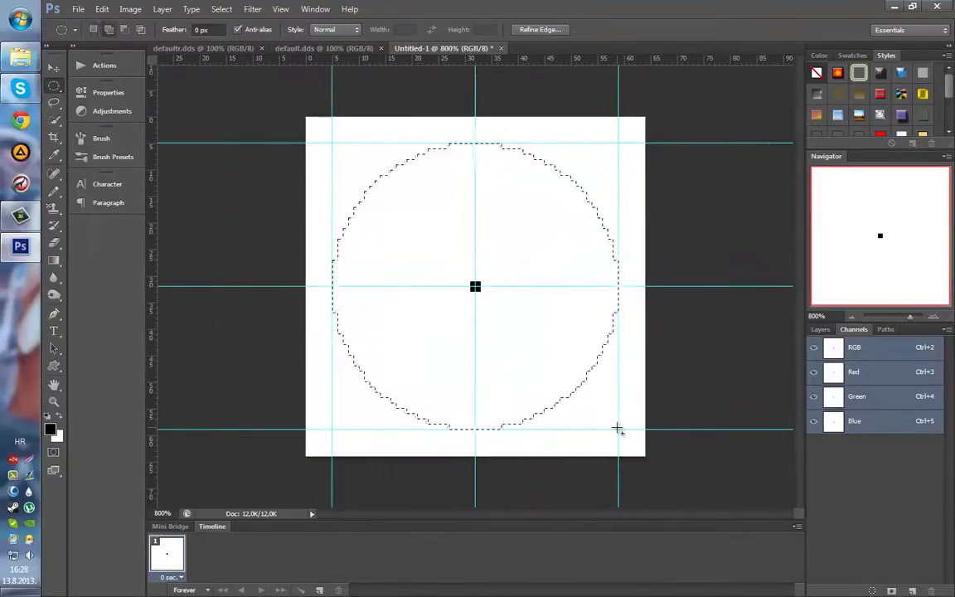
- Stroke the circular selection with a 1 px black line, located at the center
right_click(457, 252)
left_click(490, 461)
left_click(439, 189)
key("Escape")
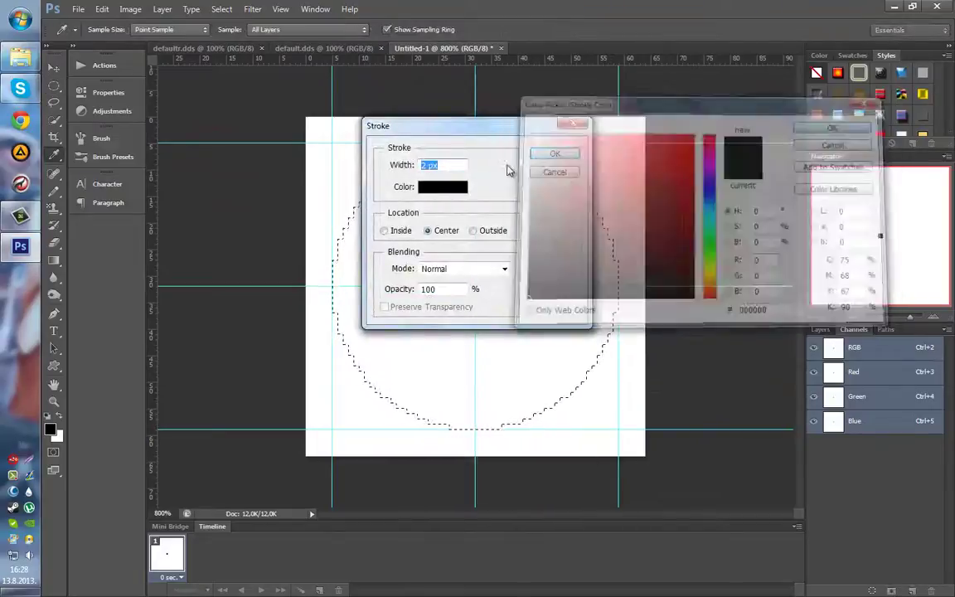
type("1")
left_click(559, 156)
scroll(561, 288, "down", 8)
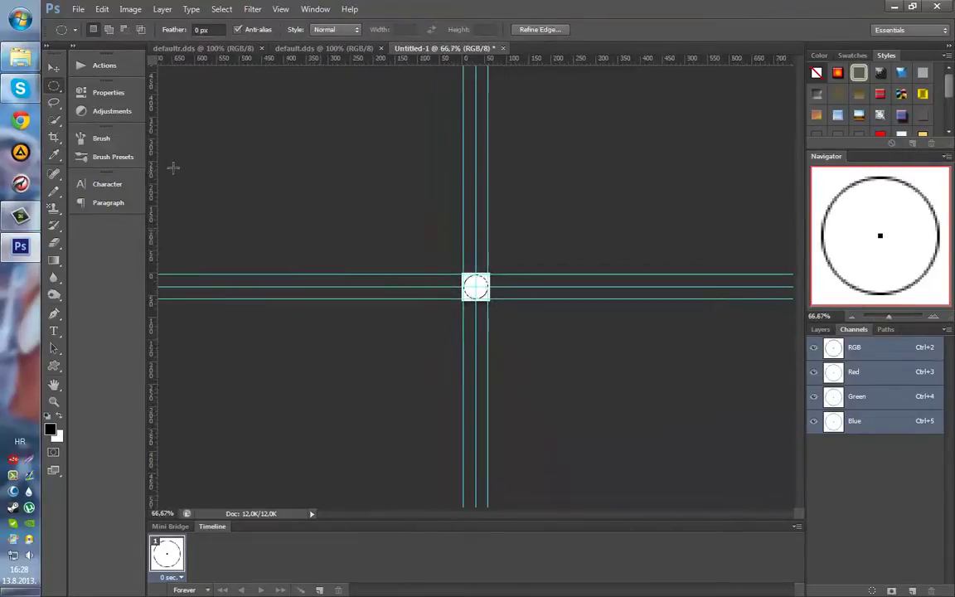
scroll(172, 166, "up", 1)
right_click(54, 92)
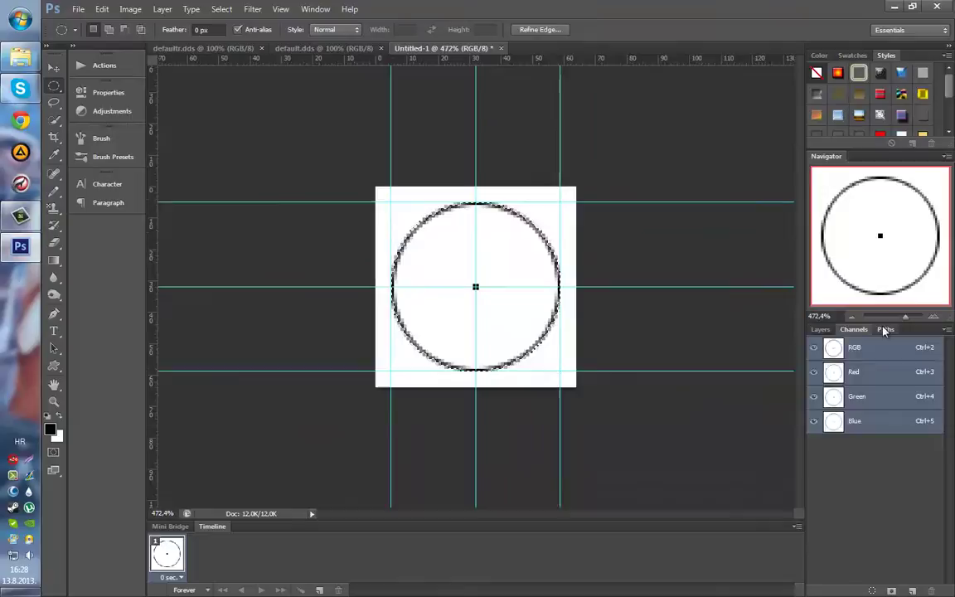
left_click(886, 329)
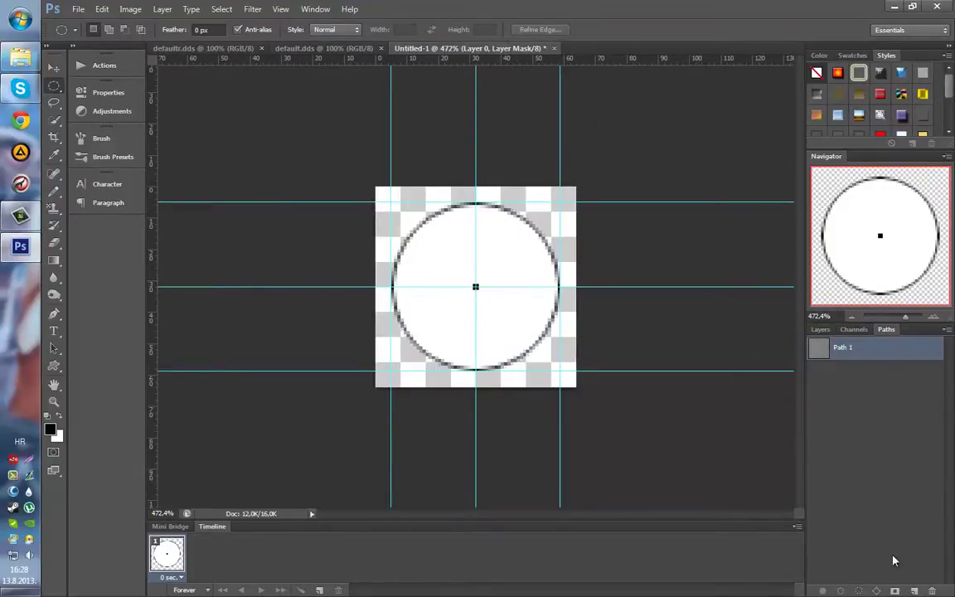
key("ctrl+alt+z")
key("ctrl+alt+z")
left_click(913, 591)
left_click(874, 591)
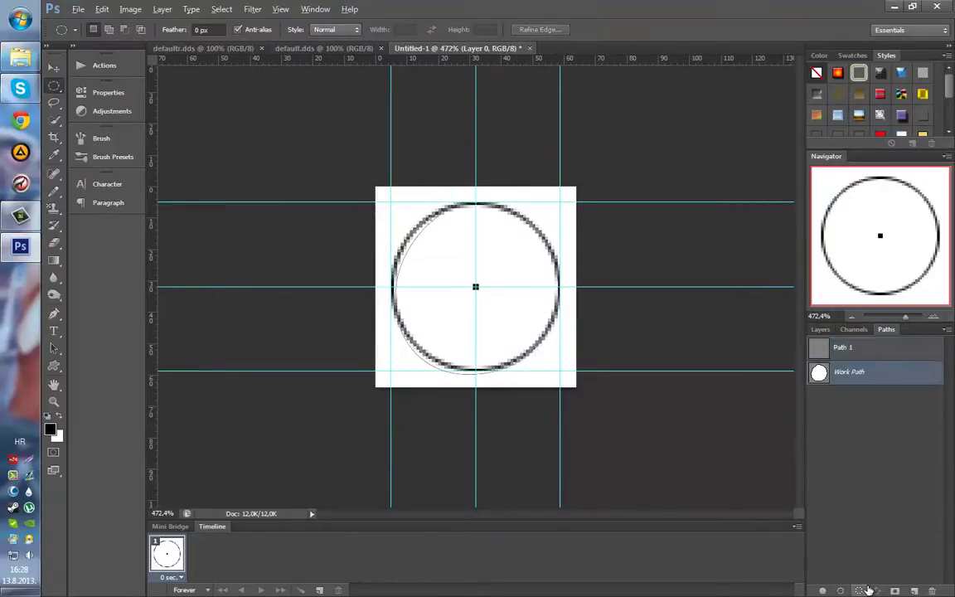
key("ctrl+z")
left_click_drag(390, 202, 560, 370)
left_click(876, 591)
key("ctrl+z")
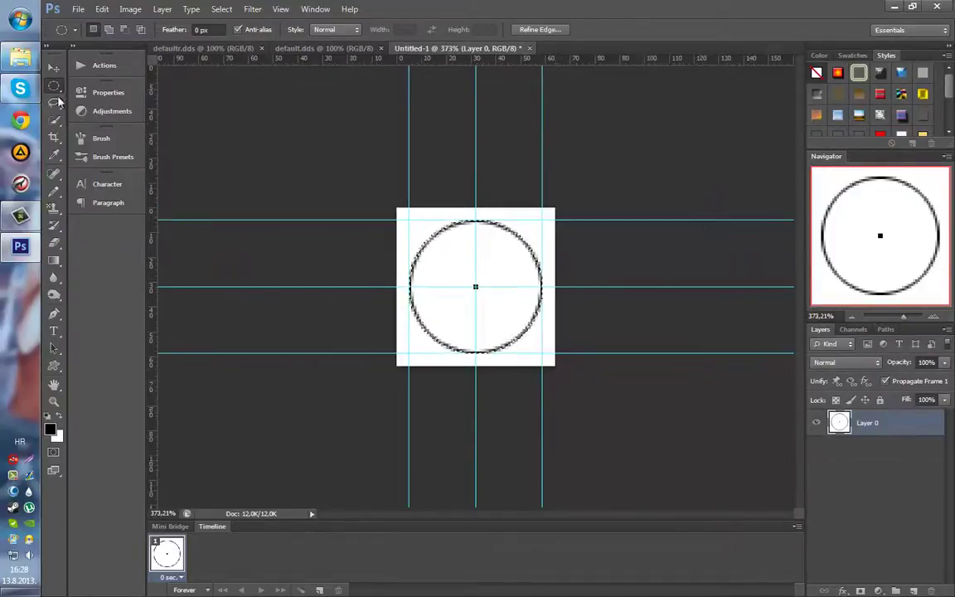
- Deselect and add guides 12 px out from the canvas center on all four sides, using a 12 x 12 px selection as reference
key("ctrl+d")
left_click_drag(448, 275, 508, 282)
key("ctrl+z")
left_click_drag(151, 174, 377, 198)
left_click_drag(514, 58, 498, 197)
left_click_drag(378, 199, 470, 289)
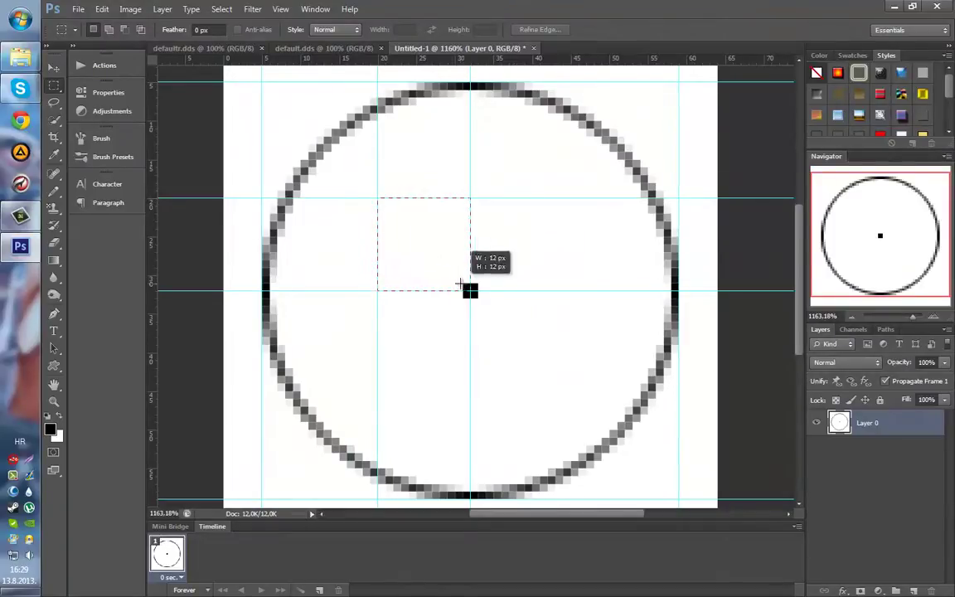
left_click_drag(424, 244, 518, 338)
- Make a circular selection that touches the four inner guides and stroke it in black
right_click(54, 85)
left_click(100, 90)
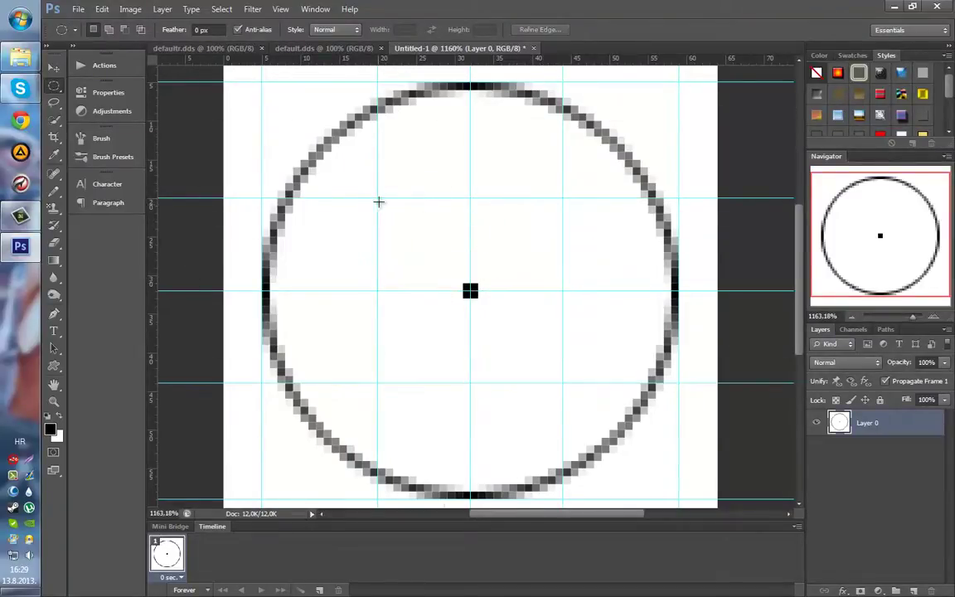
left_click_drag(379, 200, 561, 383)
right_click(489, 307)
left_click(544, 514)
key("Return")
- Sample a gray pixel from the inner ring's edge and recolor the black center dot with the Pencil tool
scroll(384, 239, "up", 5)
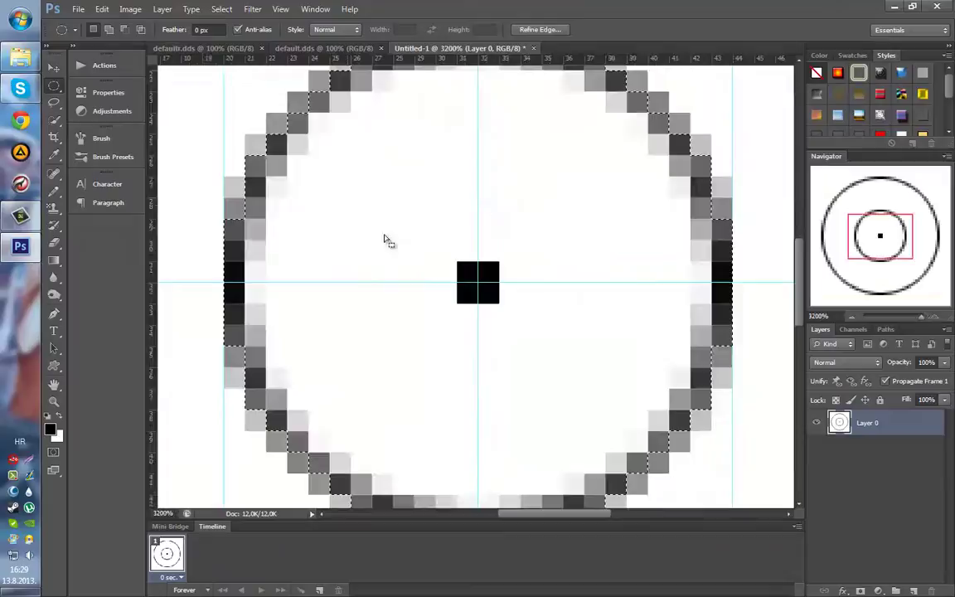
left_click(53, 191)
left_click(247, 242, "alt")
left_click_drag(469, 273, 489, 293)
scroll(434, 351, "down", 5)
scroll(433, 350, "down", 3)
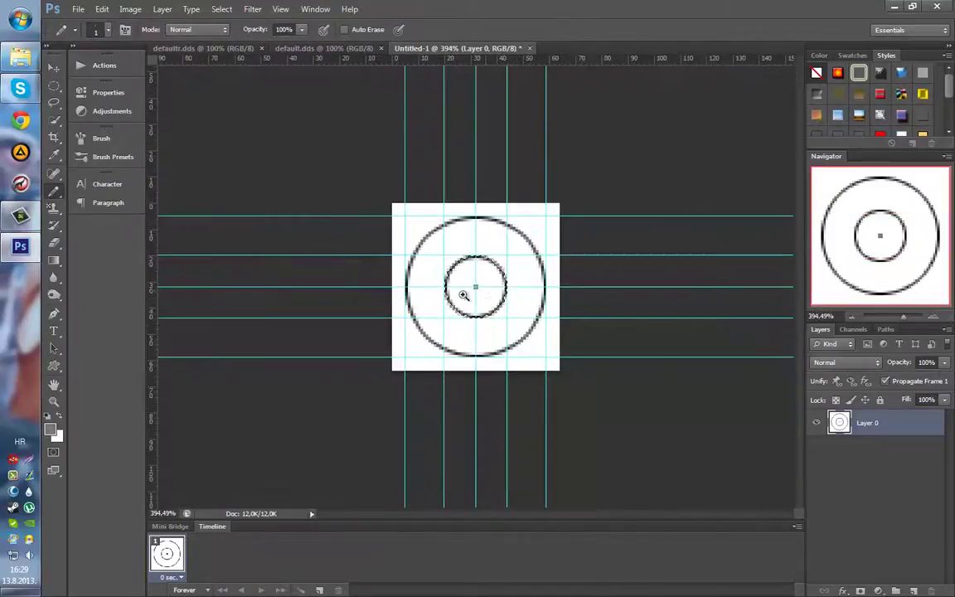
scroll(462, 295, "up", 5)
scroll(544, 279, "down", 5)
scroll(411, 200, "up", 5)
scroll(503, 211, "down", 4)
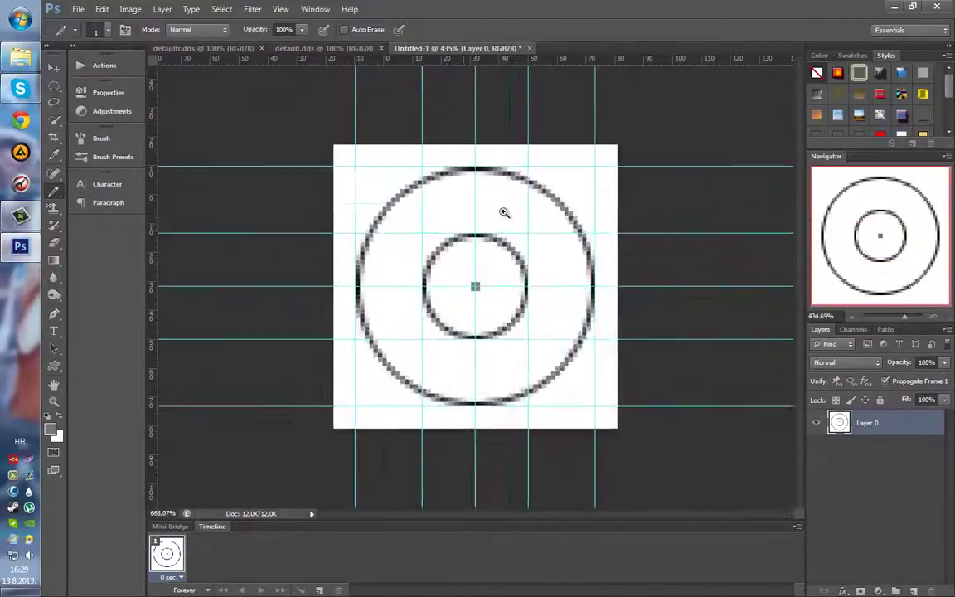
- Select the upper-right quarter of the area between the outer and inner circles, combining elliptical and subtracted rectangular selections
scroll(504, 211, "up", 3)
right_click(56, 87)
left_click(99, 95)
left_click_drag(303, 115, 647, 458)
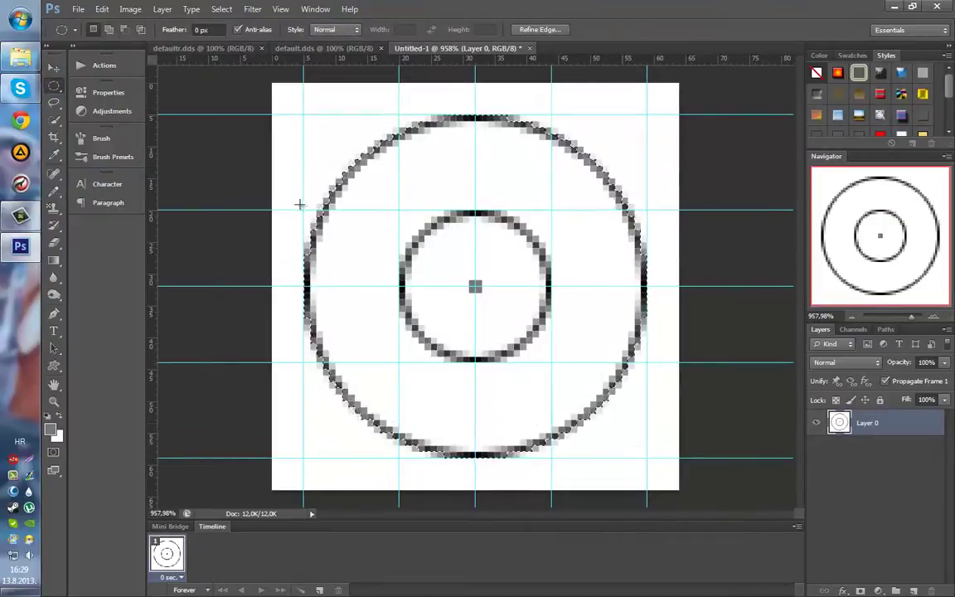
right_click(55, 87)
left_click(100, 80)
left_click_drag(304, 115, 647, 286)
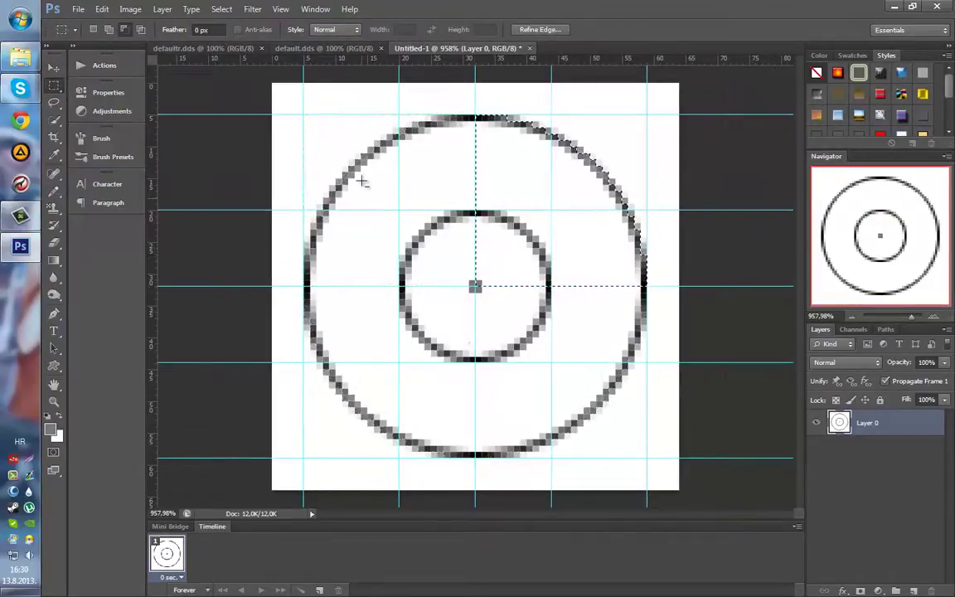
left_click(54, 85)
left_click(108, 96)
left_click_drag(400, 213, 552, 363)
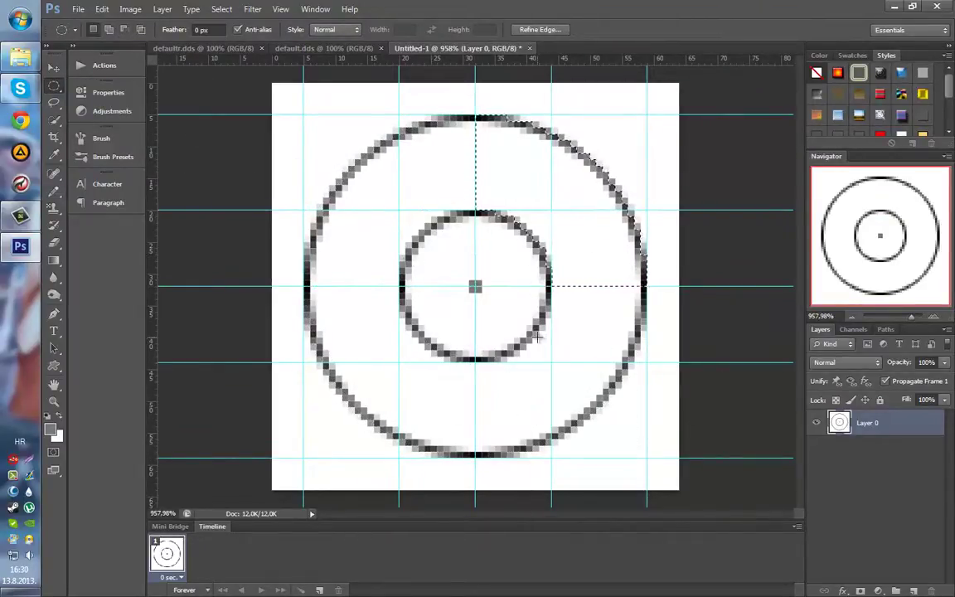
- Paint the selected upper-right ring segment gray on a new layer and deselect it
left_click(912, 590)
left_click(53, 191)
mouse_move(489, 157)
left_mouse_down()
mouse_move(582, 255)
mouse_move(501, 160)
left_mouse_up()
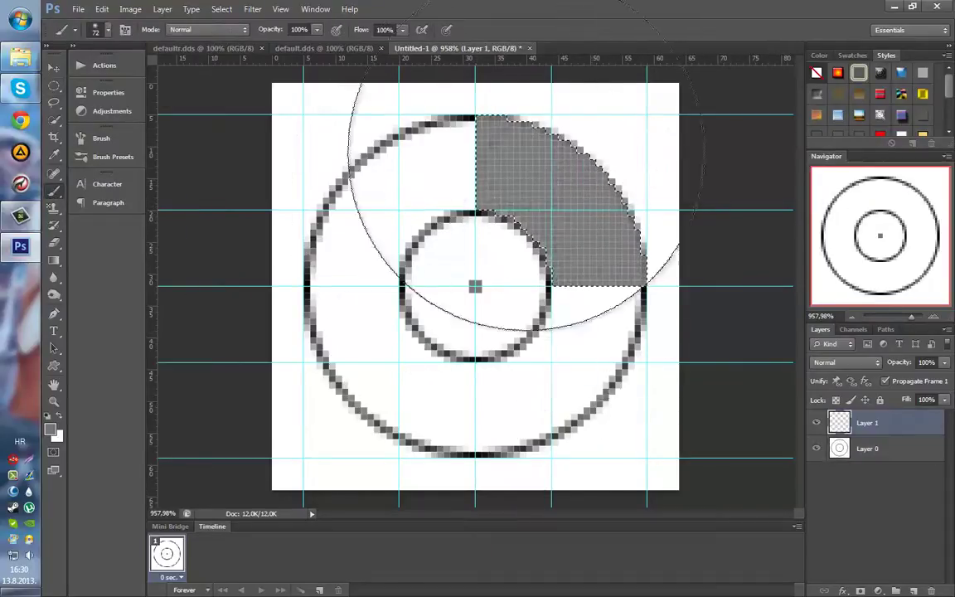
key("ctrl+d")
- Select the lower-left quarter of the inner circle, paint it gray on the same layer, and deselect
left_click(52, 85)
mouse_move(399, 115)
left_mouse_down()
mouse_move(613, 284)
mouse_move(475, 393)
left_mouse_up()
left_click(53, 191)
left_click(415, 323)
left_click(53, 85)
key("ctrl+d")
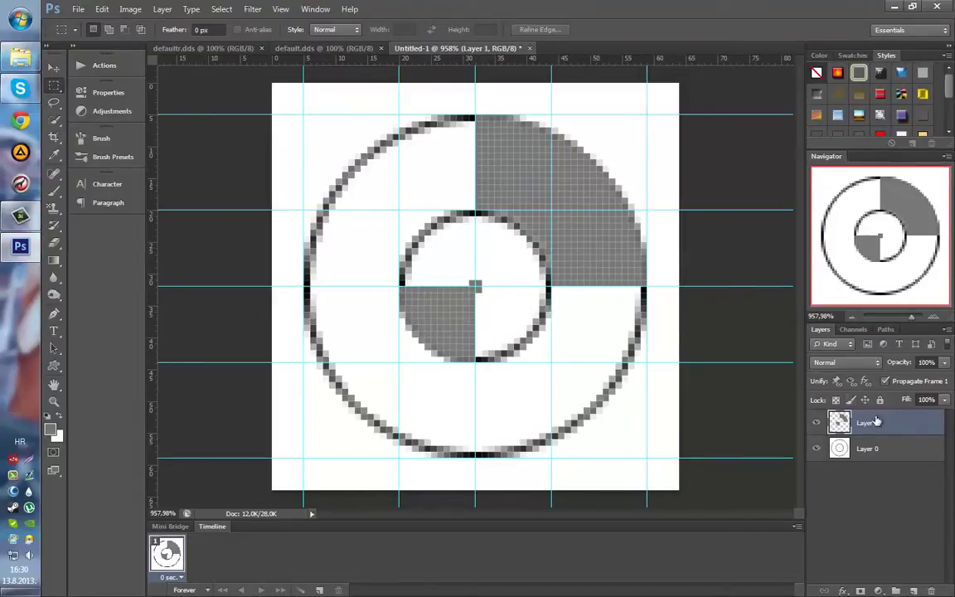
- Merge the visible layers into one and invert the colors of the crosshair image
right_click(875, 447)
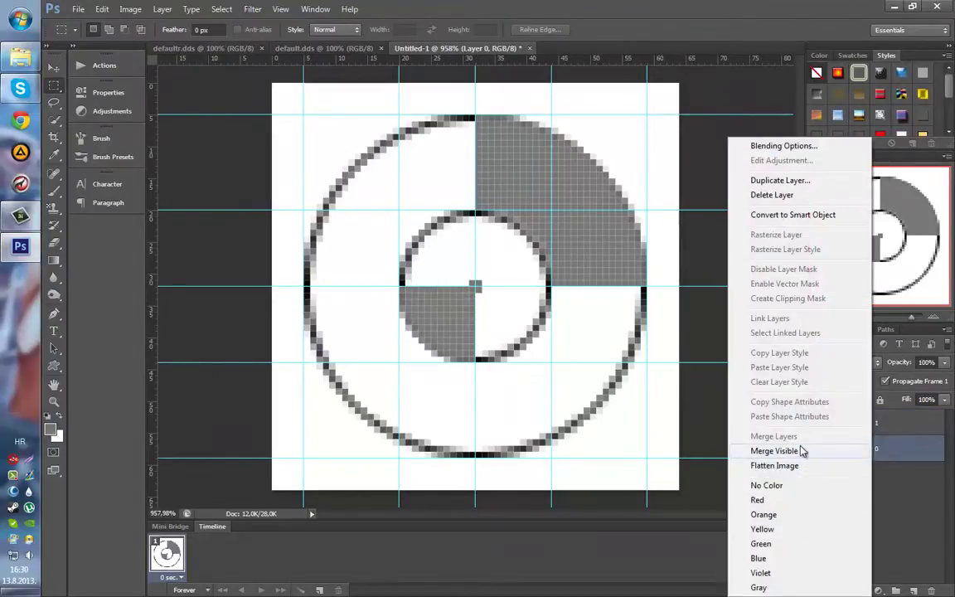
left_click(742, 451)
right_click(261, 86)
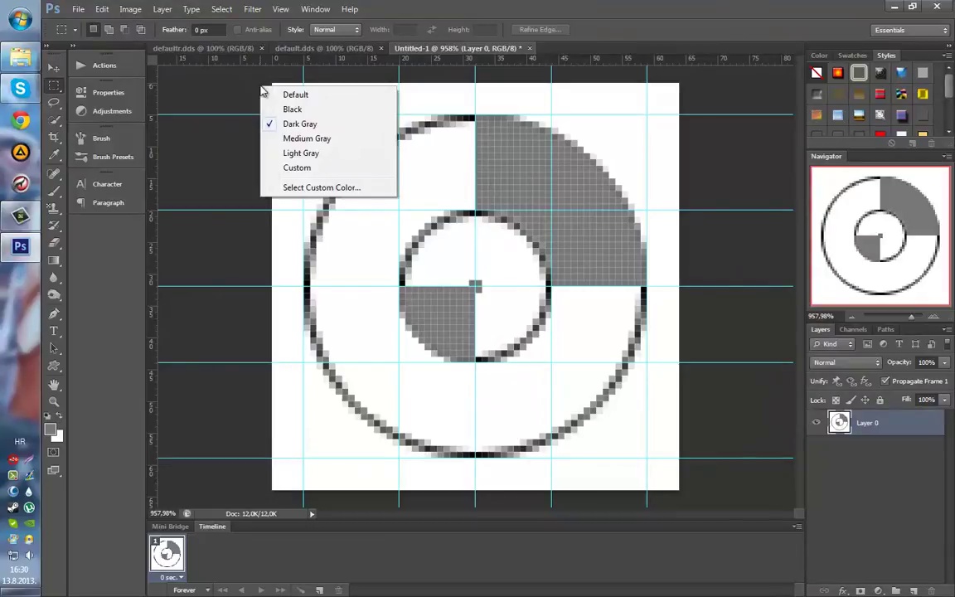
left_click(162, 16)
left_click(130, 9)
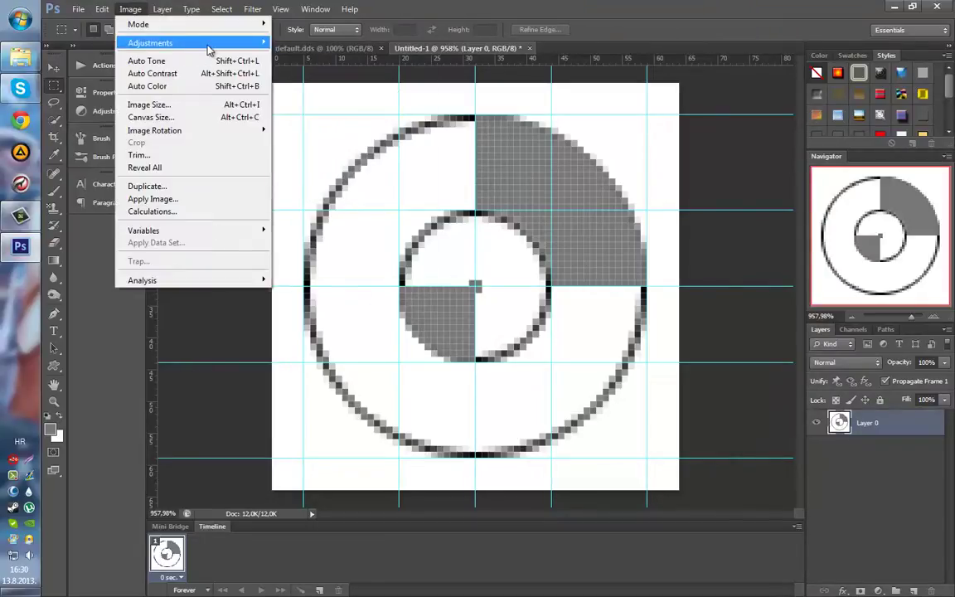
mouse_move(157, 43)
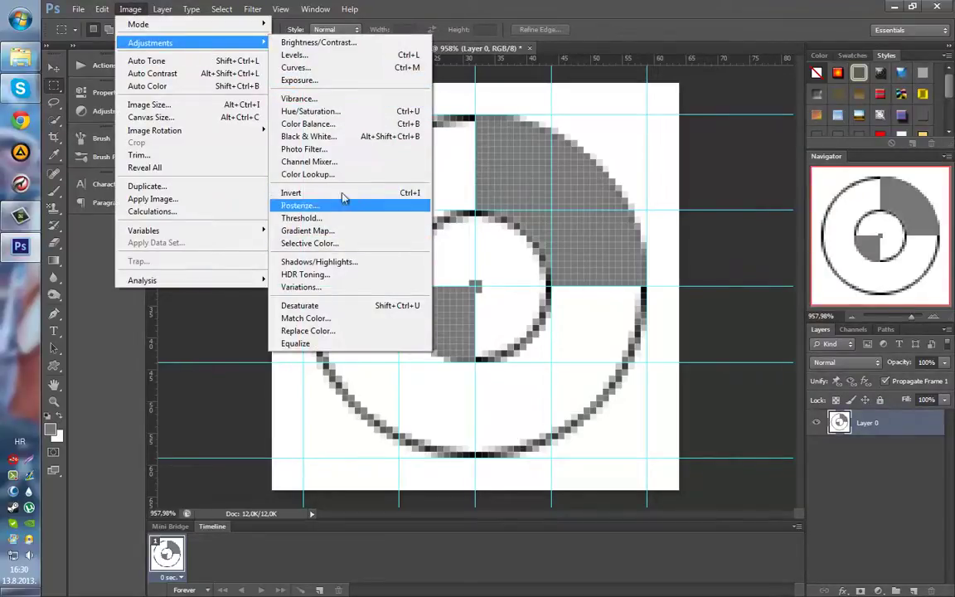
left_click(340, 192)
scroll(549, 251, "down", 10)
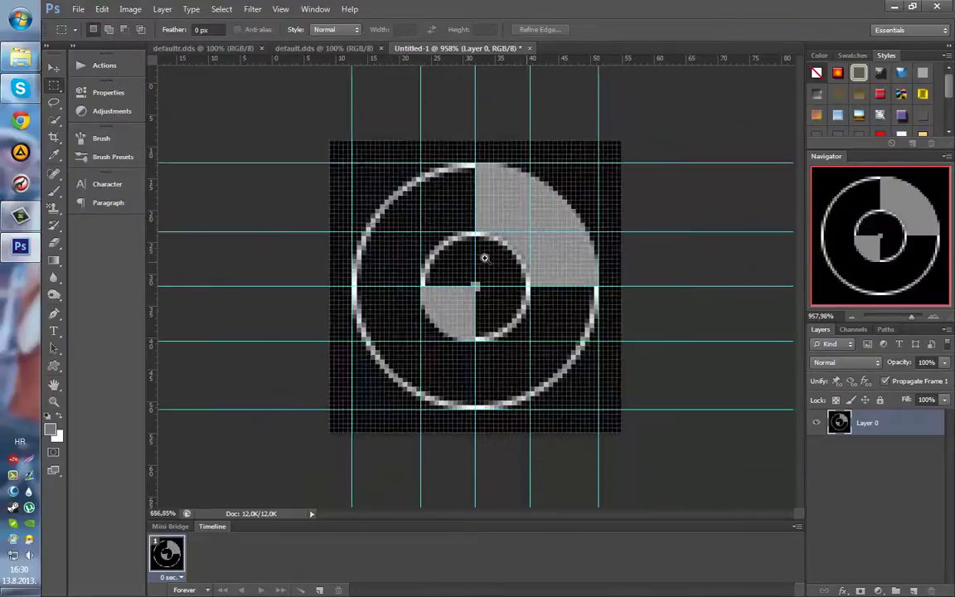
left_click(441, 254)
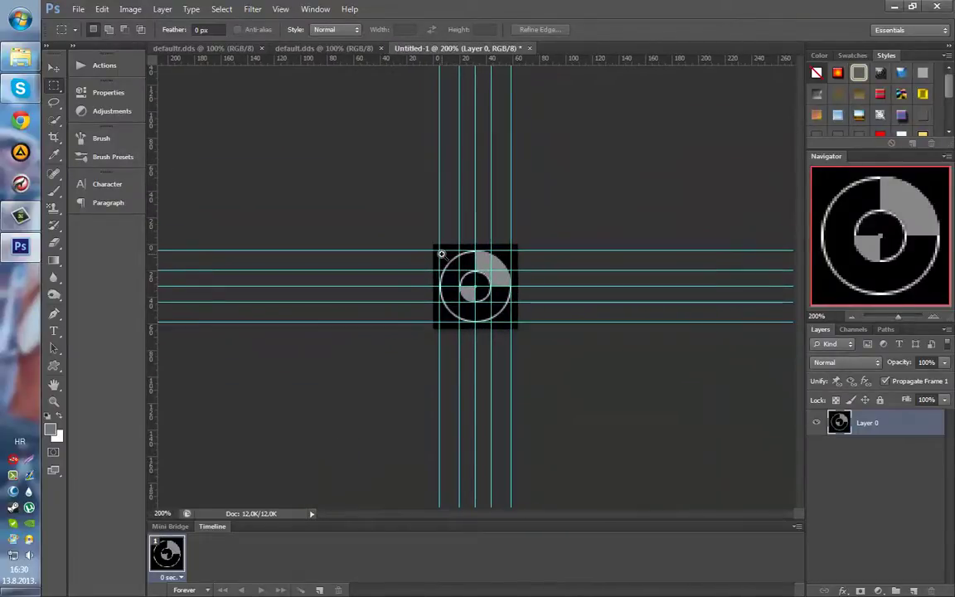
left_click(306, 48)
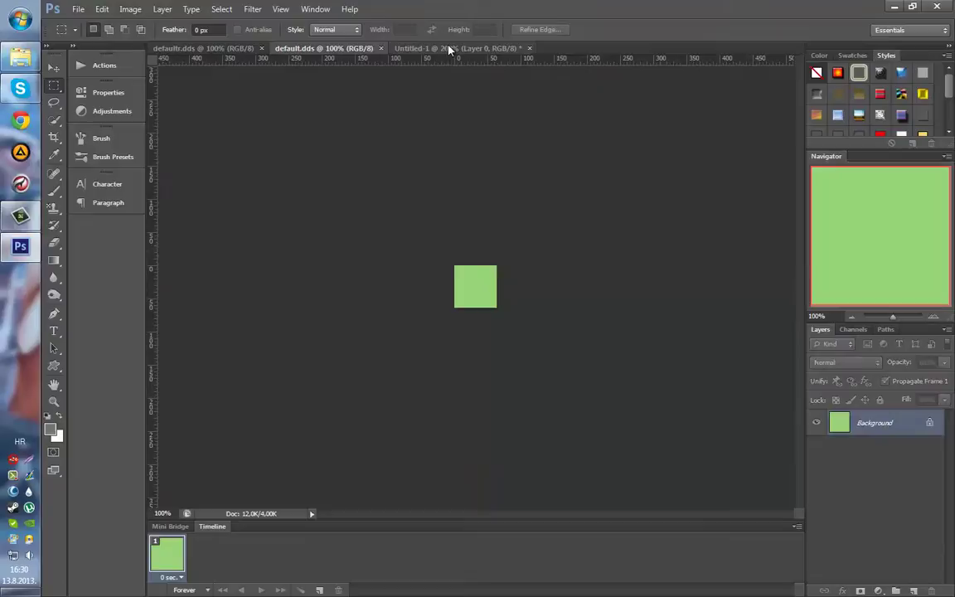
left_click(418, 48)
left_click_drag(336, 168, 581, 392)
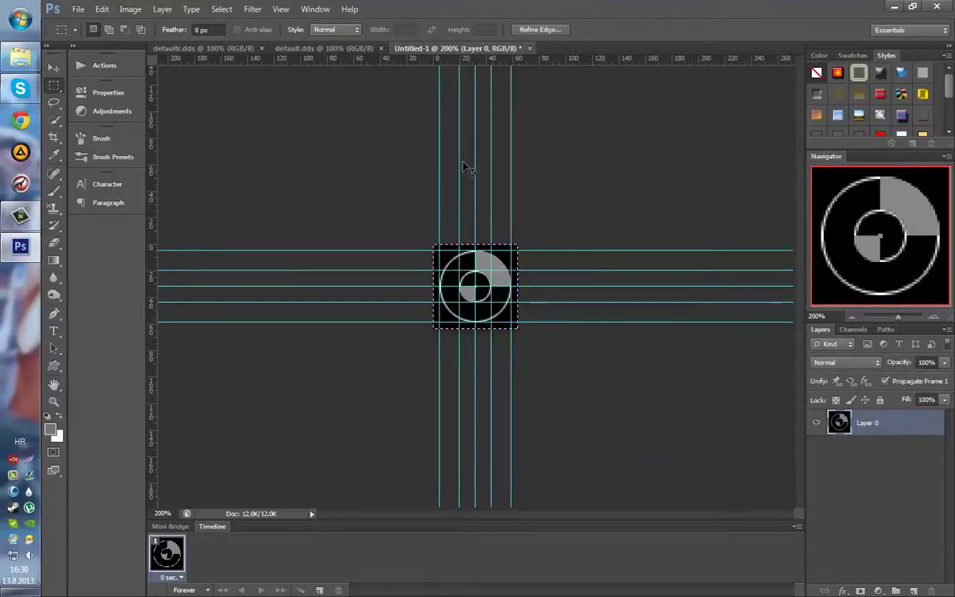
left_click(326, 48)
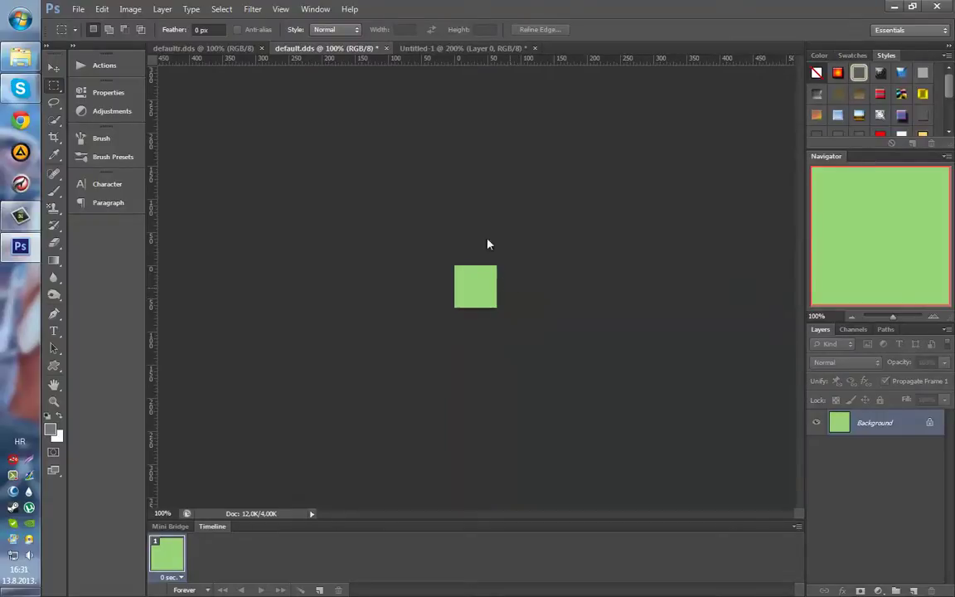
key("ctrl+Tab")
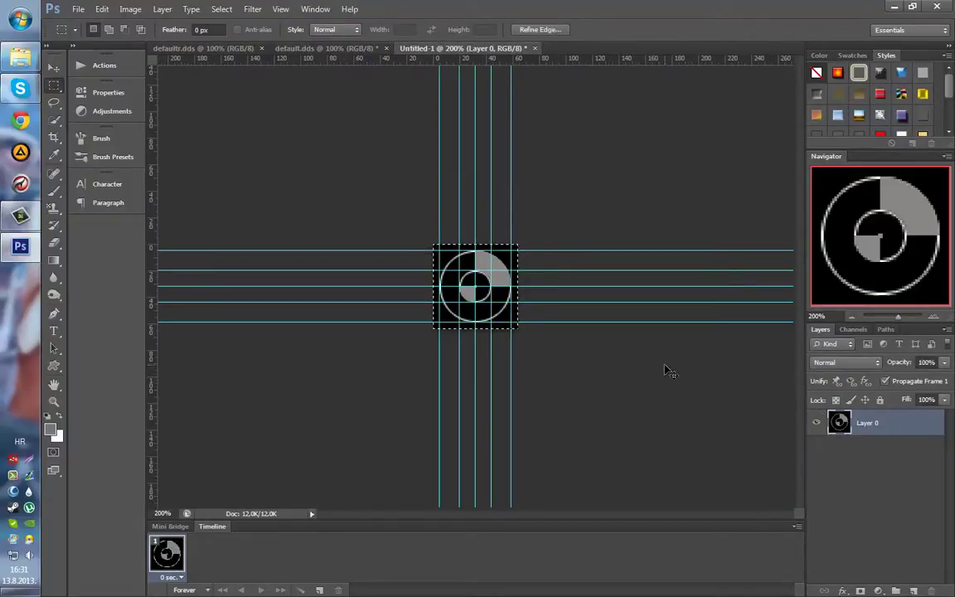
right_click(667, 370)
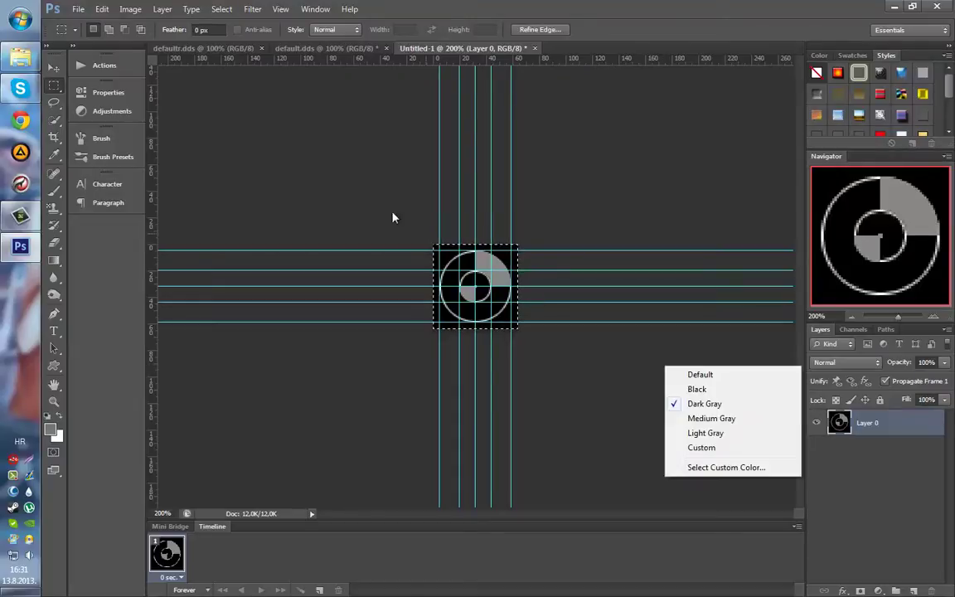
- Copy the entire inverted crosshair image from Untitled-1 and paste it as a new layer above the green background in default.dds
right_click(56, 87)
left_click(112, 85)
left_click_drag(367, 189, 559, 395)
key("ctrl+x")
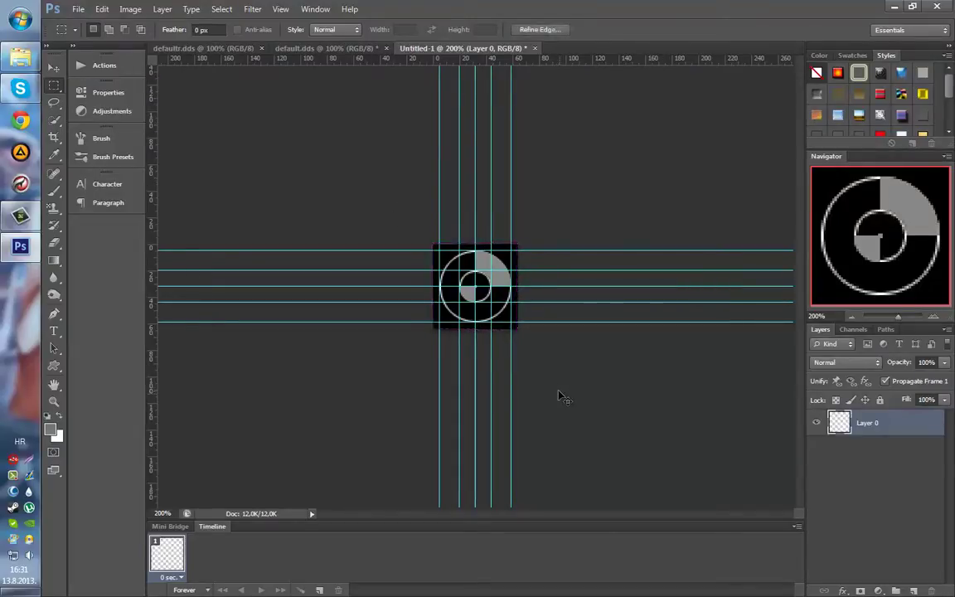
key("Delete")
key("ctrl+z")
left_click(299, 48)
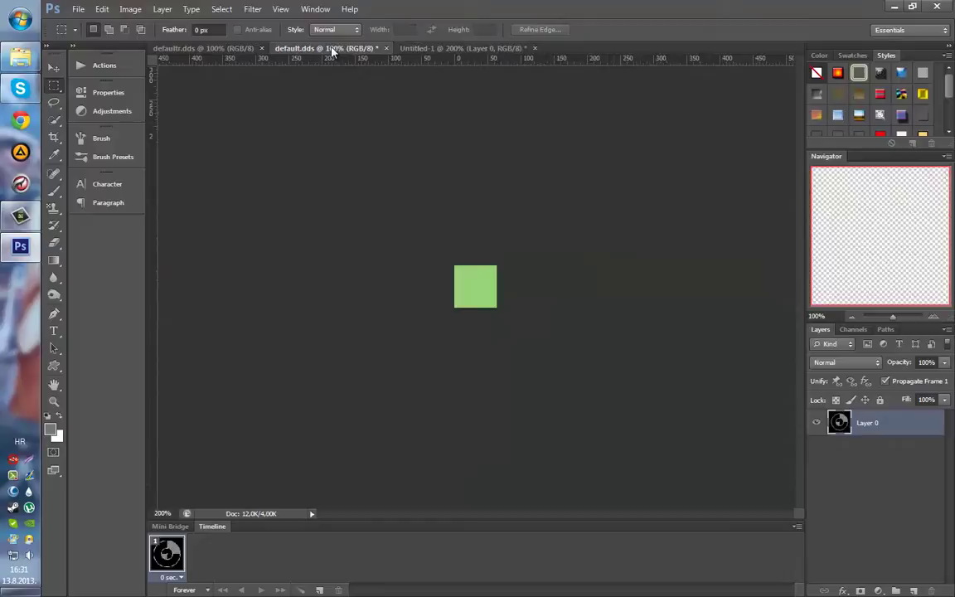
key("ctrl+v")
left_click_drag(455, 293, 780, 352)
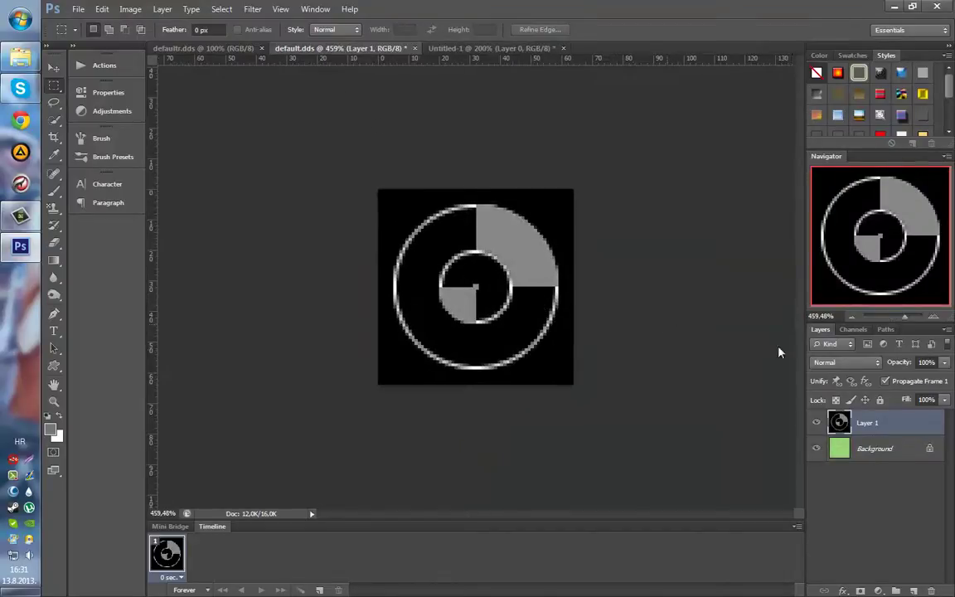
- Paste the crosshair image into the Alpha 1 channel of default.dds, replacing the old crosshair
left_click(853, 329)
left_click(863, 452)
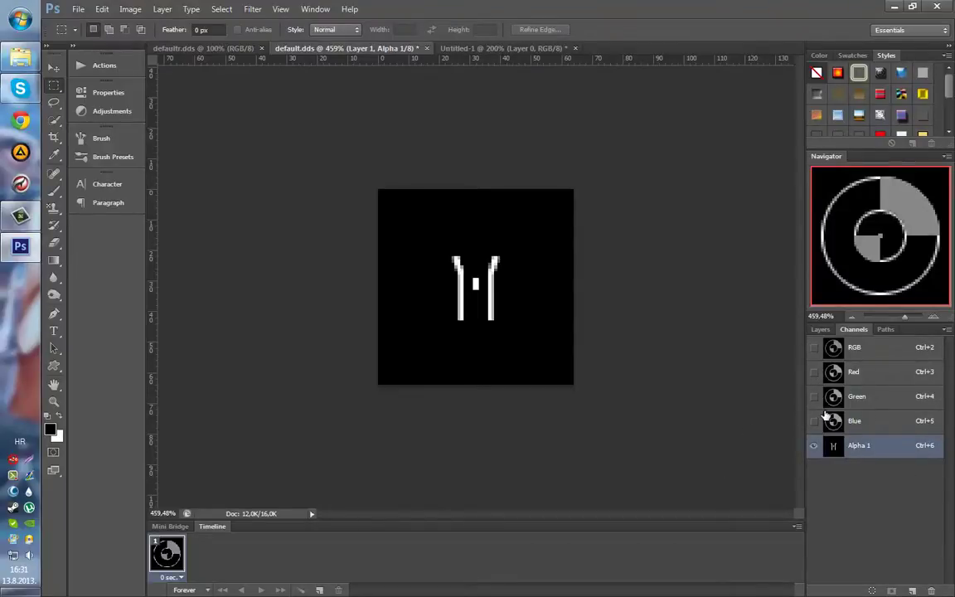
left_click(874, 422)
right_click(874, 455)
left_click(874, 454)
left_click(876, 453)
key("ctrl+v")
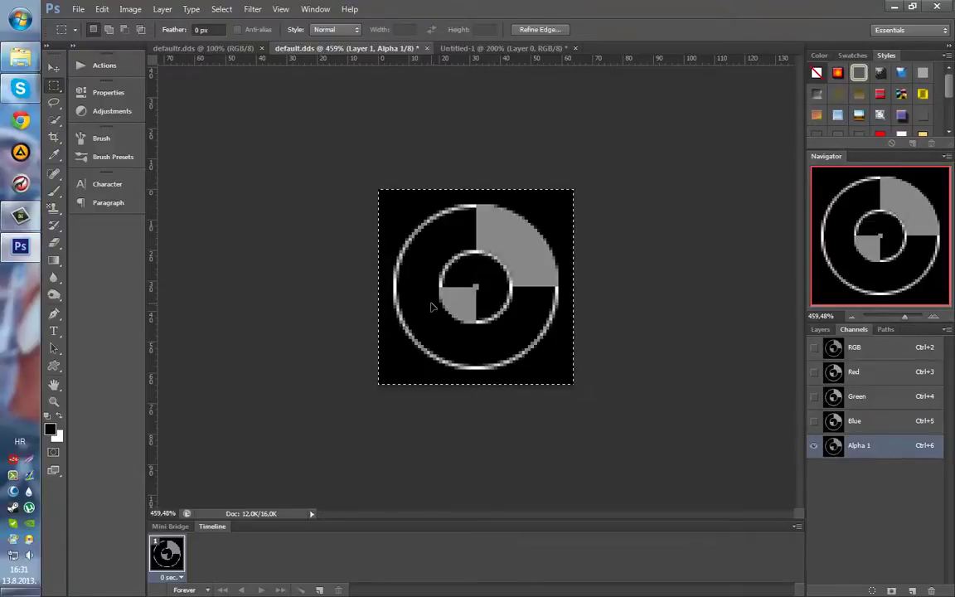
- Reactivate the RGB channels and paint all of Layer 1 in default.dds dark blue with the Brush tool
right_click(431, 309)
left_click(885, 348)
left_click(884, 348)
left_click(820, 329)
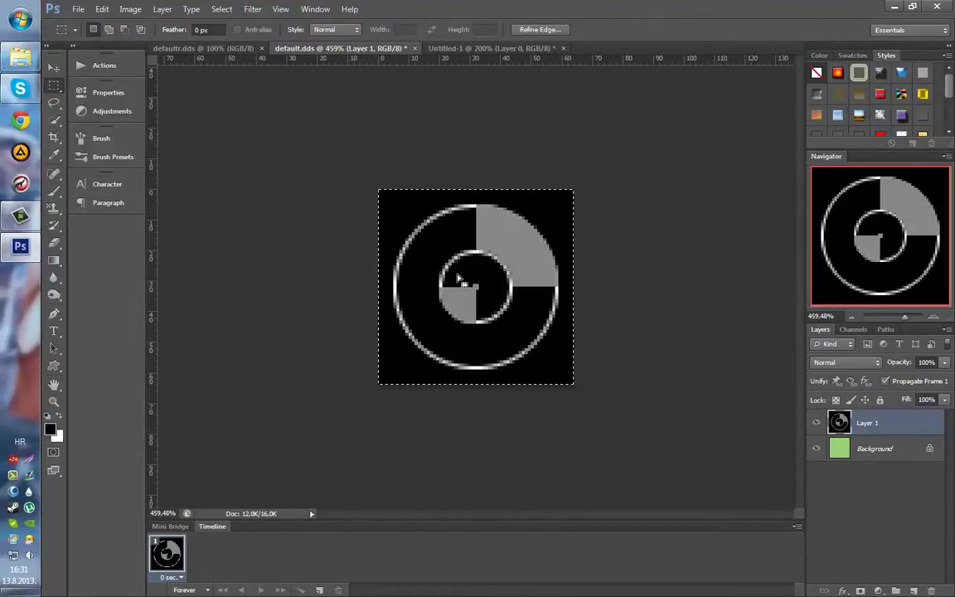
left_click(852, 56)
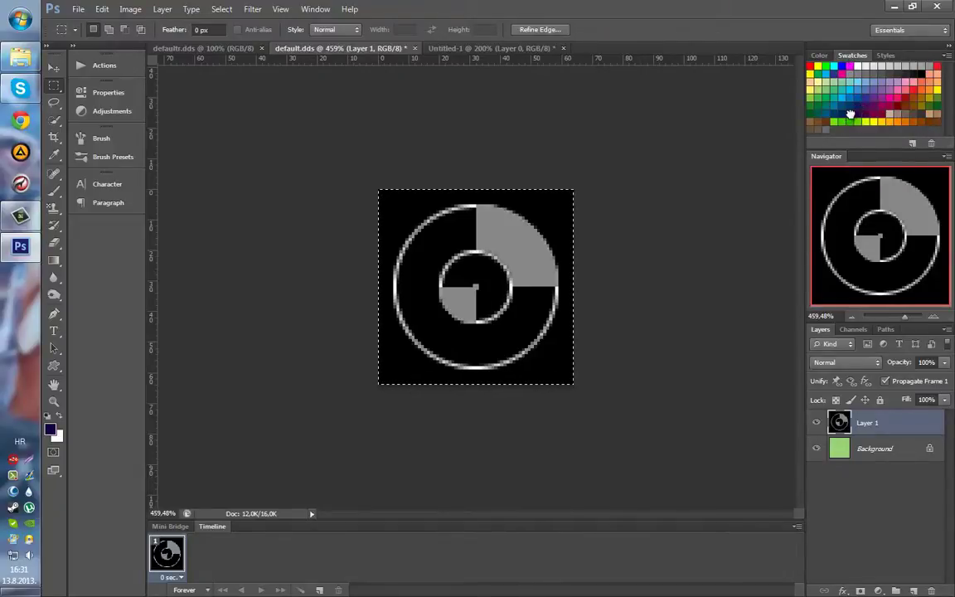
mouse_move(468, 197)
left_mouse_down()
mouse_move(411, 280)
mouse_move(479, 211)
mouse_move(473, 197)
left_mouse_up()
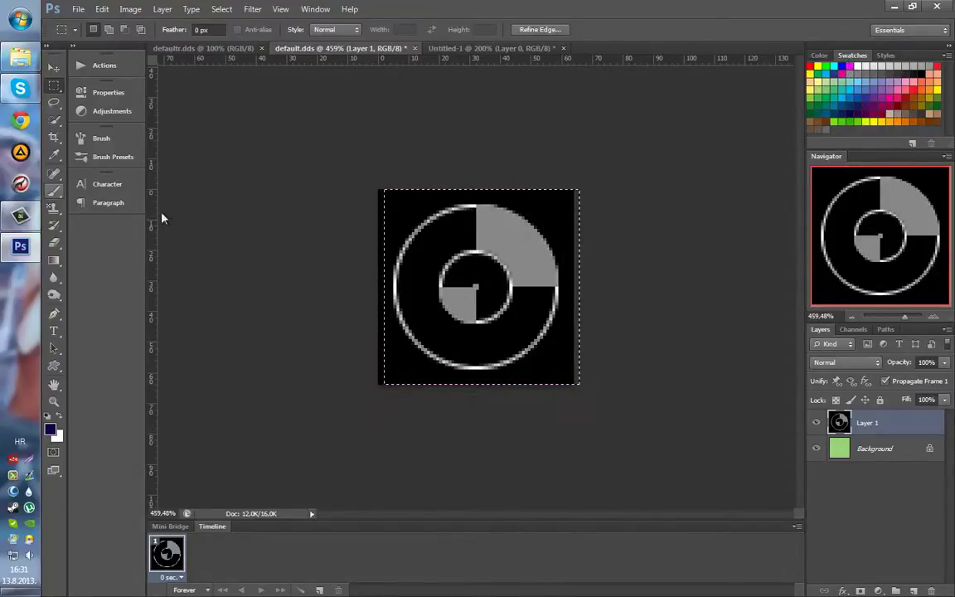
left_click(53, 190)
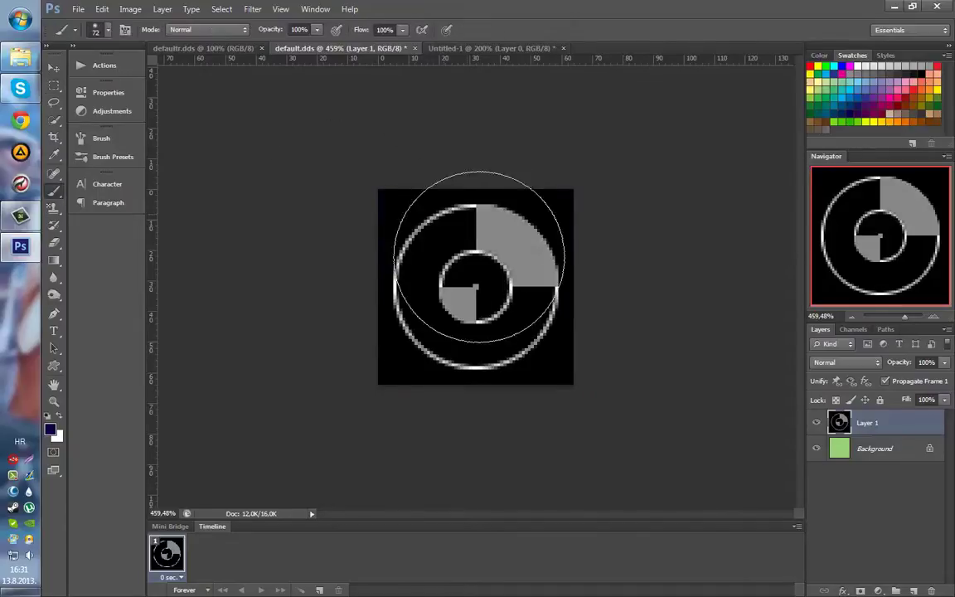
mouse_move(482, 298)
left_mouse_down()
mouse_move(310, 218)
mouse_move(301, 173)
mouse_move(249, 99)
left_mouse_up()
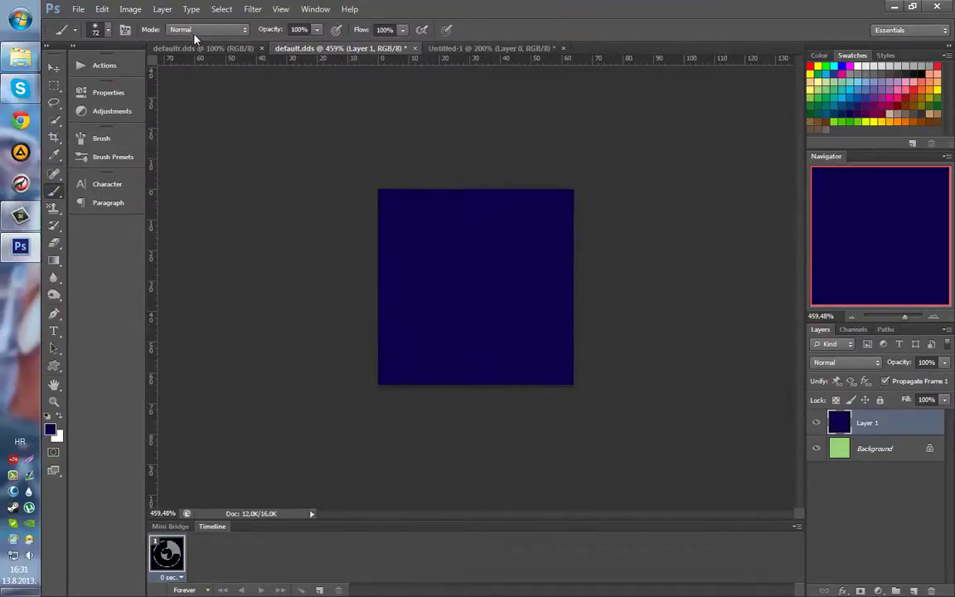
left_click(178, 47)
left_click(361, 50)
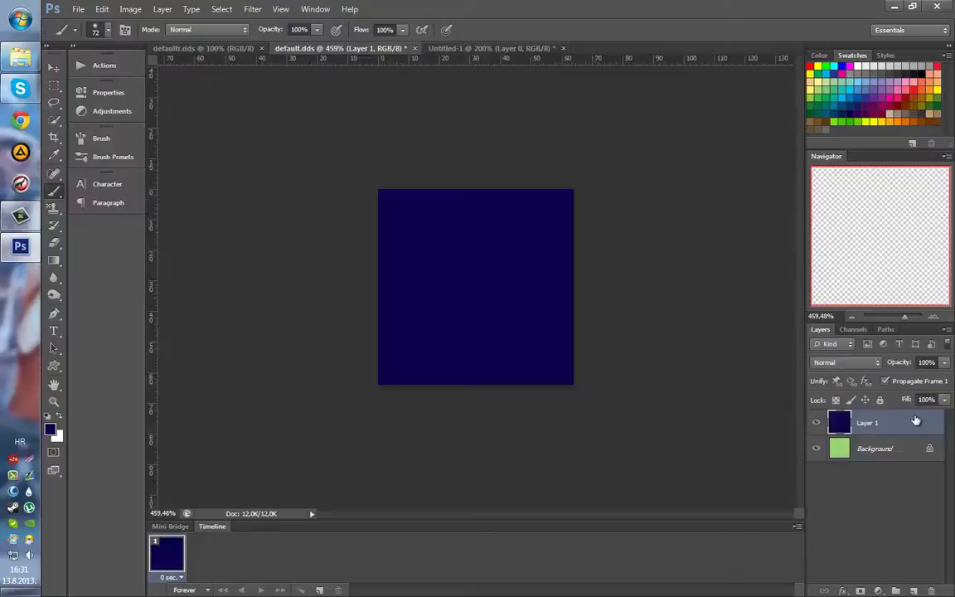
- Copy the crosshair from the Alpha 1 channel of default.dds and paste it into the Alpha 1 channel of defaultr.dds
left_click(853, 329)
left_click(862, 448)
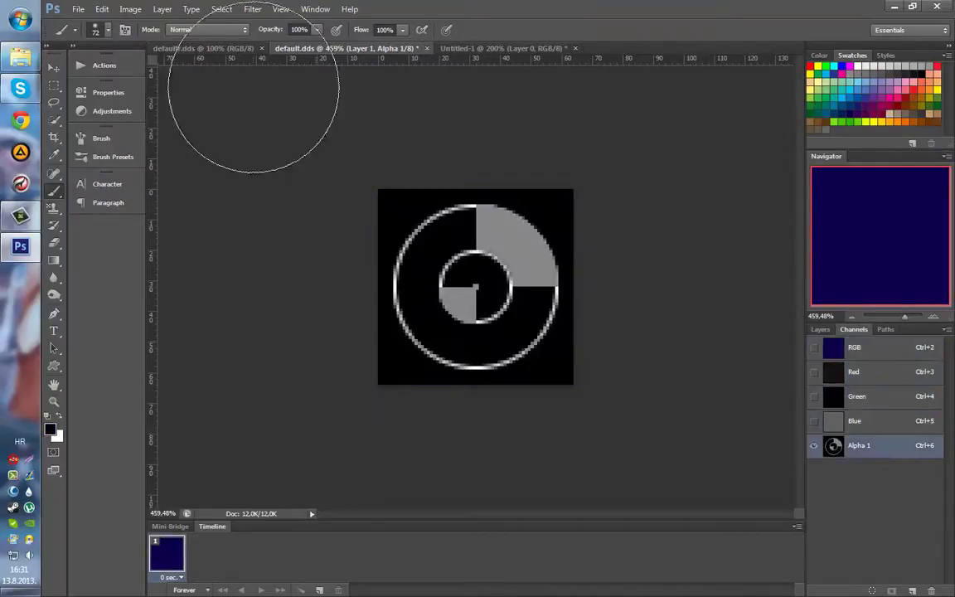
left_click(186, 49)
left_click(888, 445)
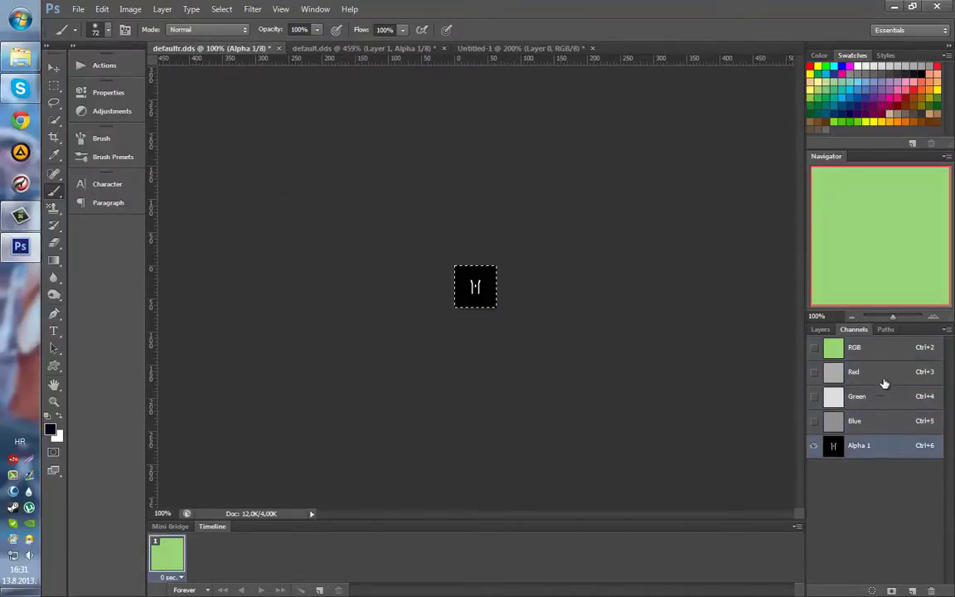
key("ctrl+Tab")
key("ctrl+shift+Tab")
left_click(378, 48)
left_click(53, 85)
key("ctrl+c")
left_click(214, 48)
key("ctrl+v")
- Return to the RGB layers of defaultr.dds and cover the whole Background layer with dark blue
left_click(820, 329)
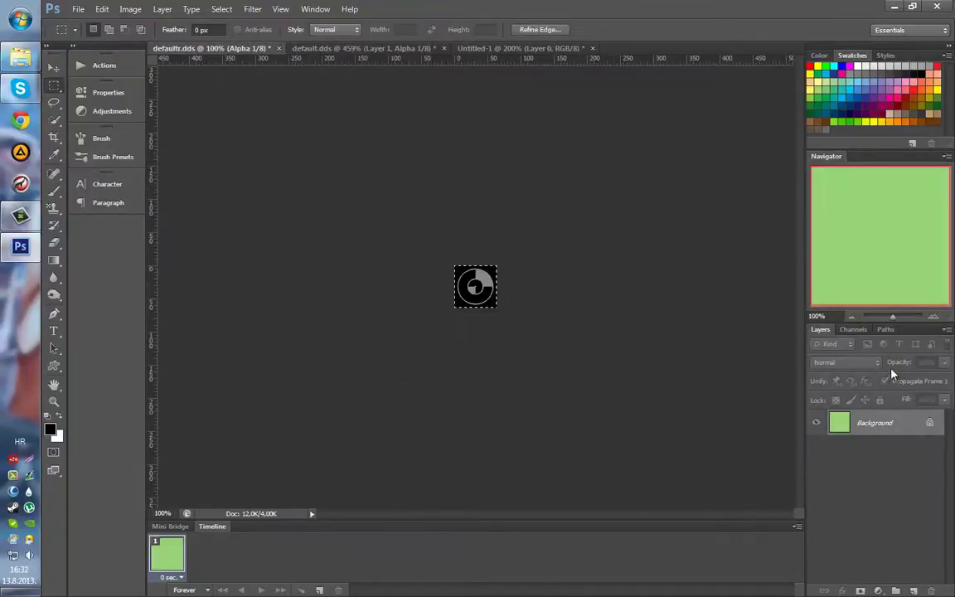
left_click(819, 332)
left_click(54, 192)
key("alt+BackSpace")
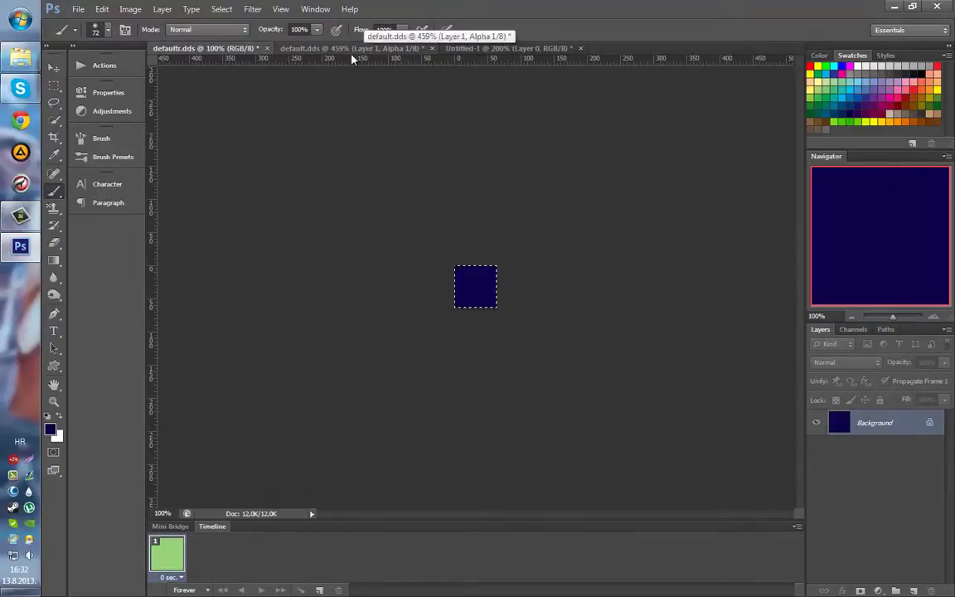
- Save defaultr.dds in the DXT5 ARGB 8 bpp interpolated alpha format with no MIP maps
key("ctrl+s")
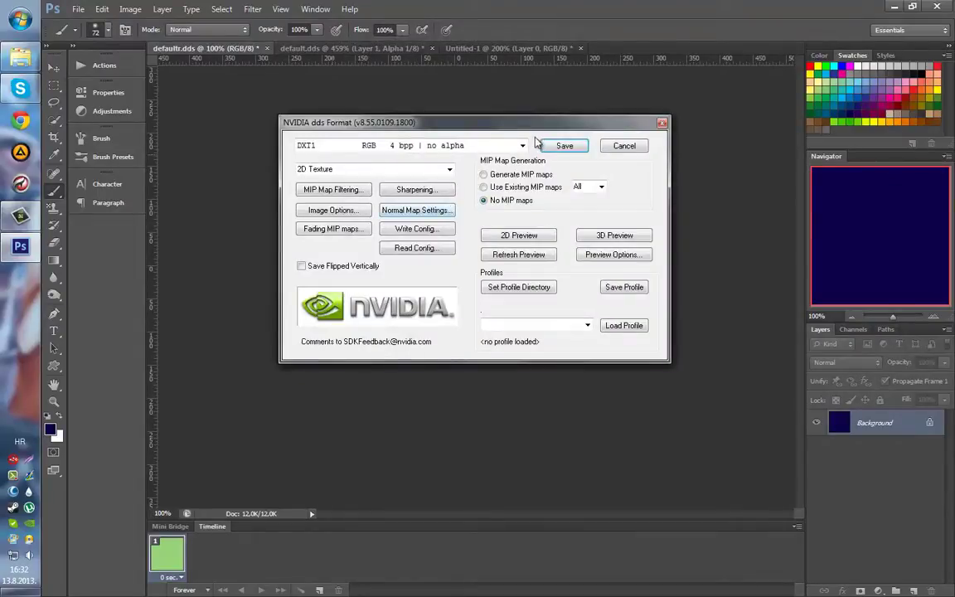
left_click(523, 146)
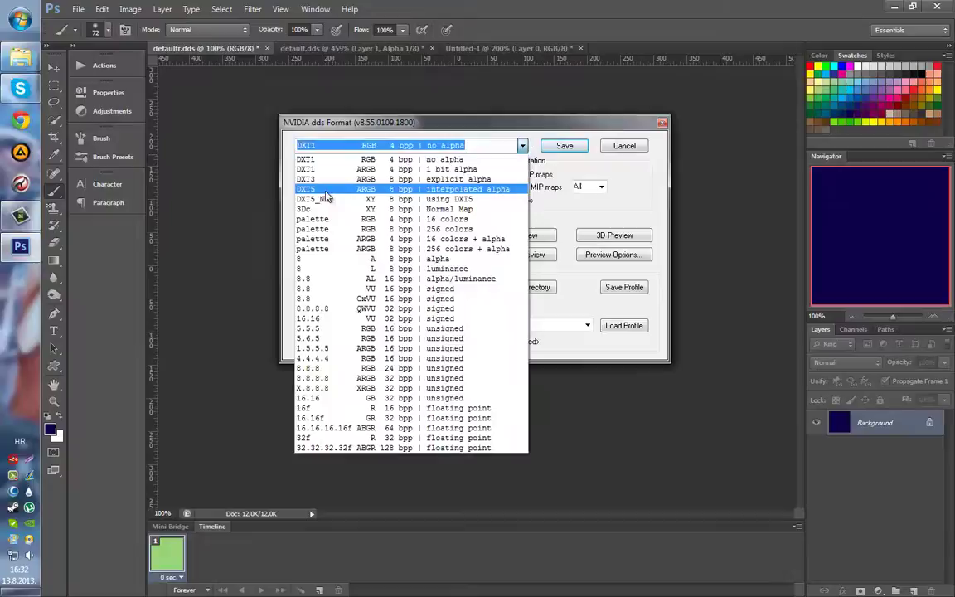
left_click(452, 190)
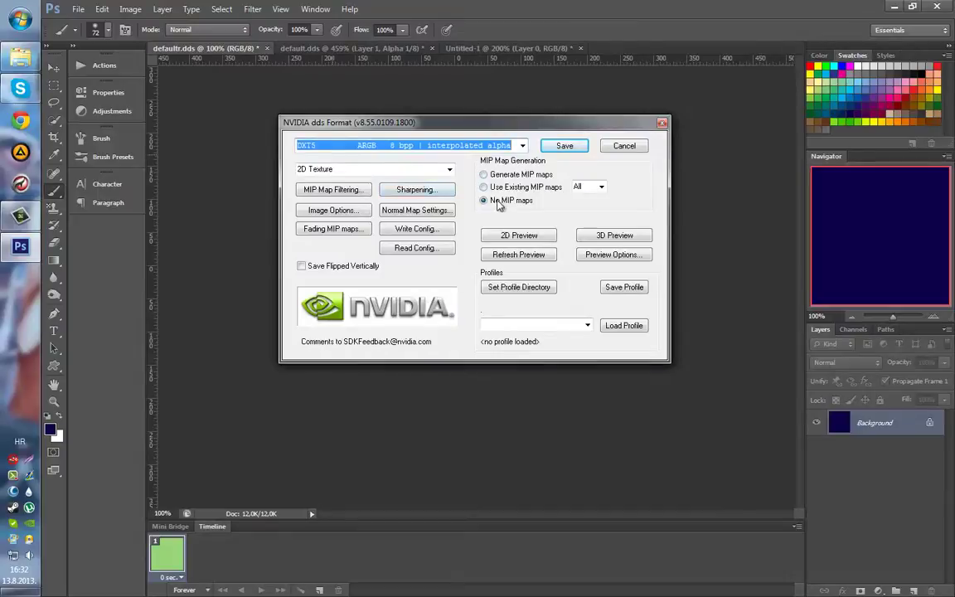
left_click(570, 146)
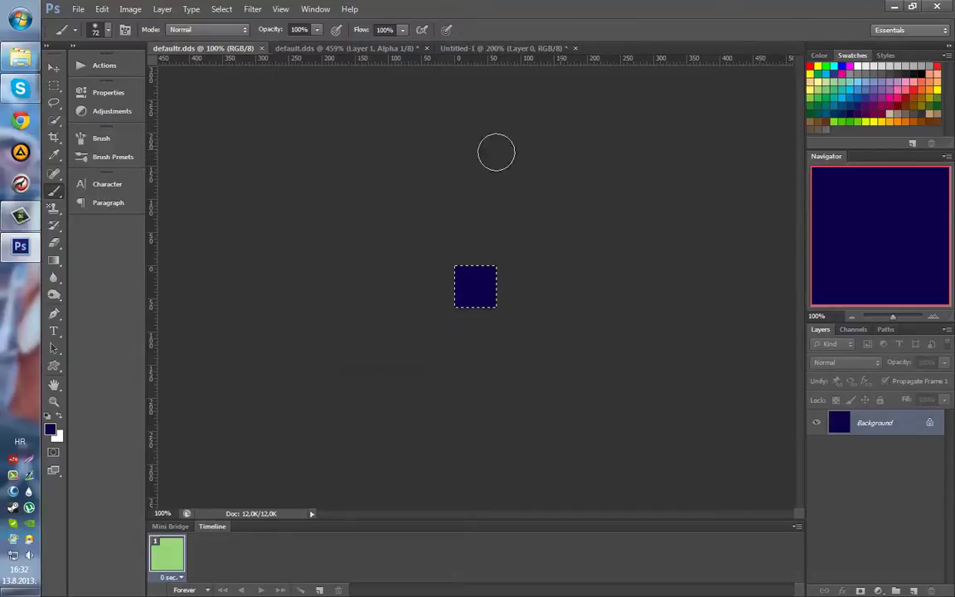
- Save the edited default.dds as a DDS texture and close Photoshop
left_click(350, 49)
left_click(78, 9)
left_click(179, 166)
left_click(732, 319)
key("ctrl+w")
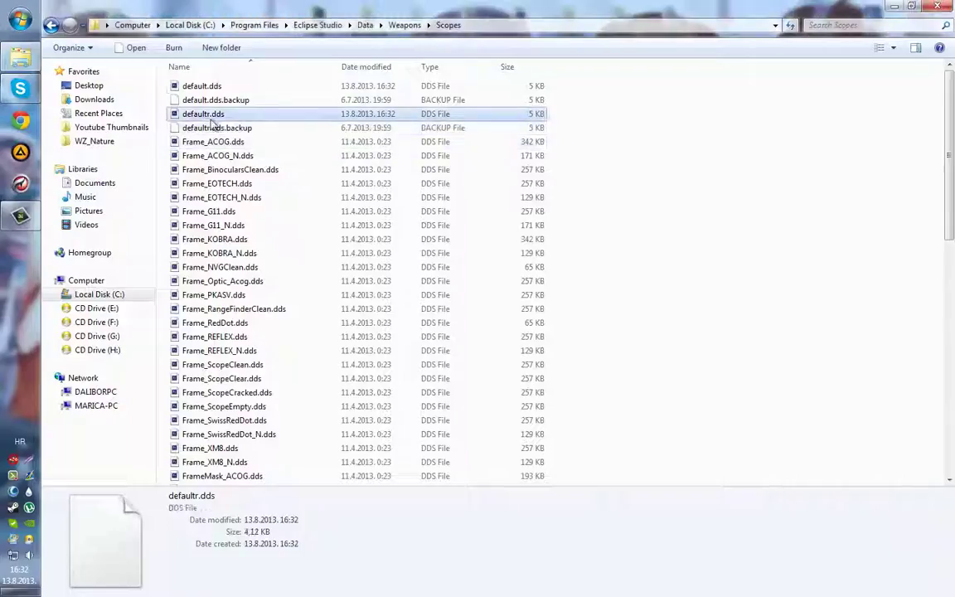
- Reopen default.dds and defaultr.dds from the Scopes folder in Photoshop and check the saved RGB and Alpha 1 channels
double_click(203, 86)
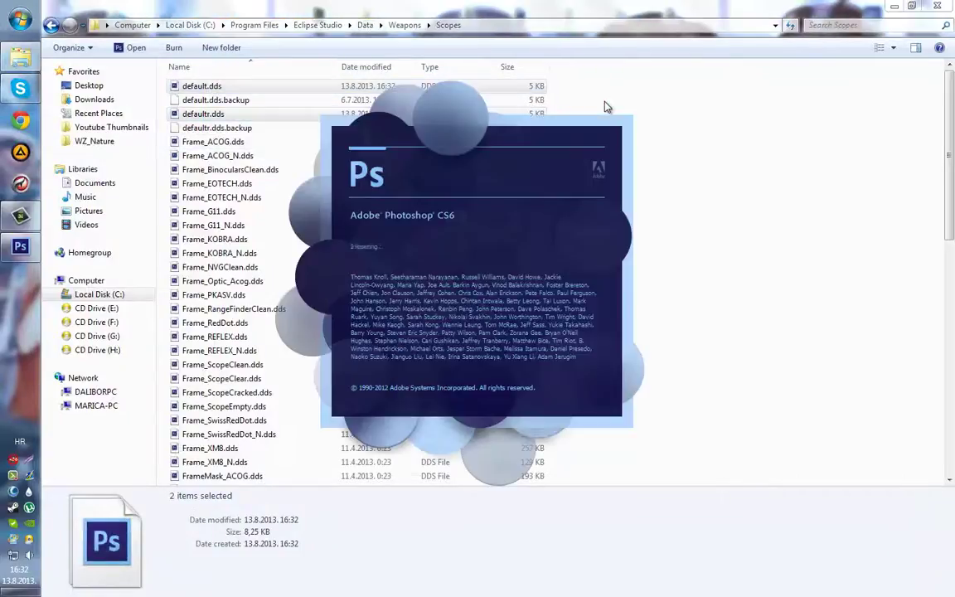
right_click(605, 104)
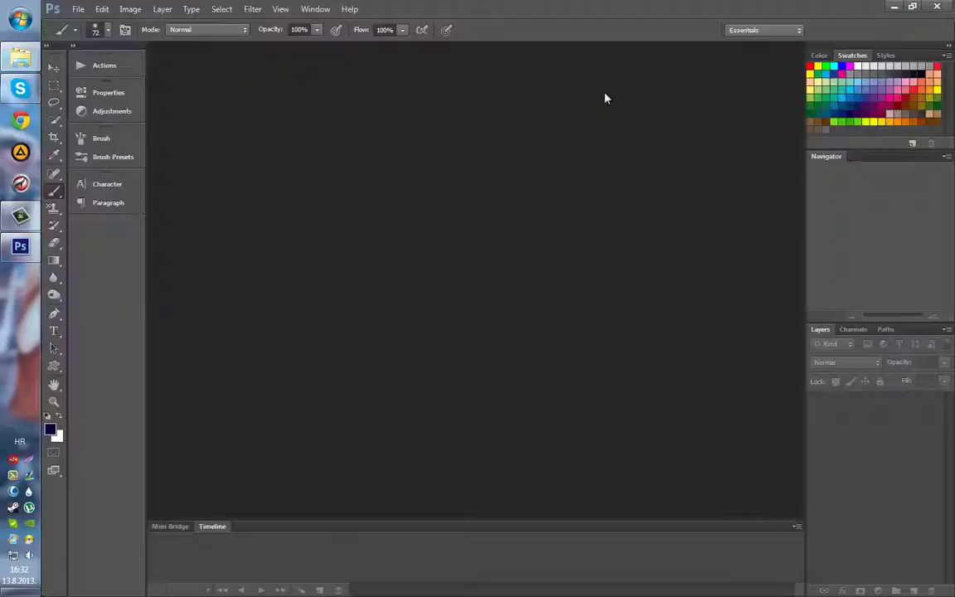
left_click(880, 350)
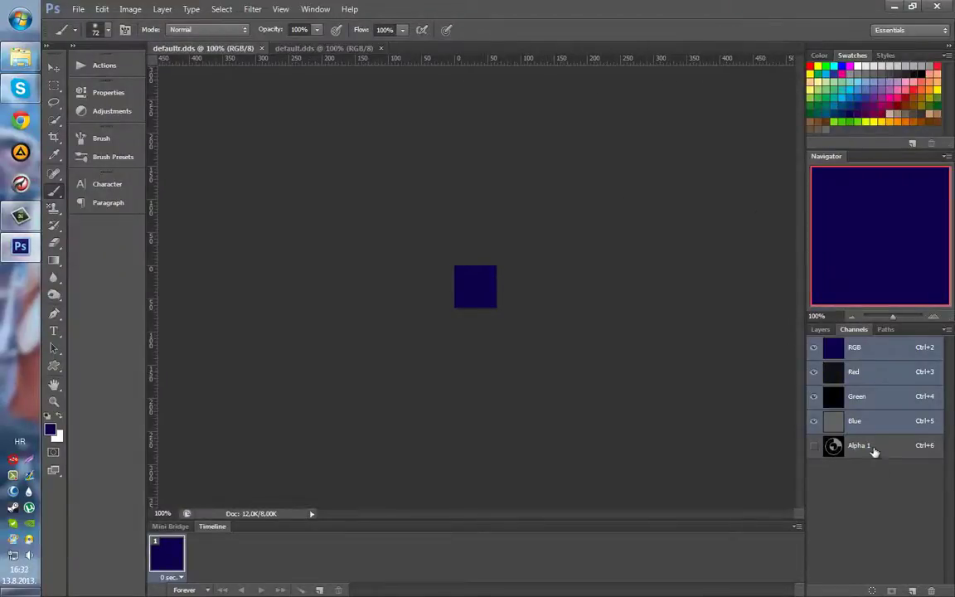
left_click(874, 450)
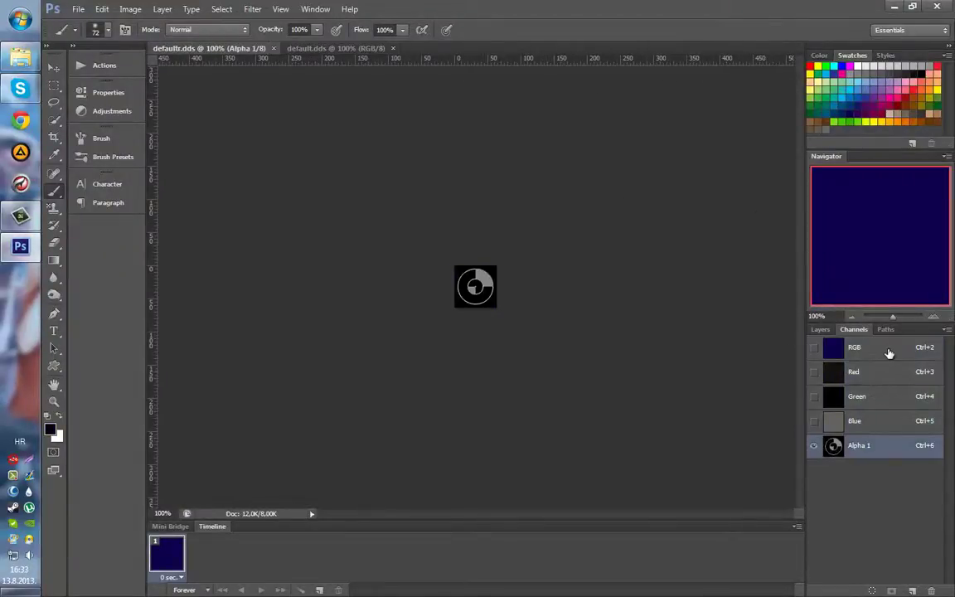
left_click(889, 353)
key("ctrl+w")
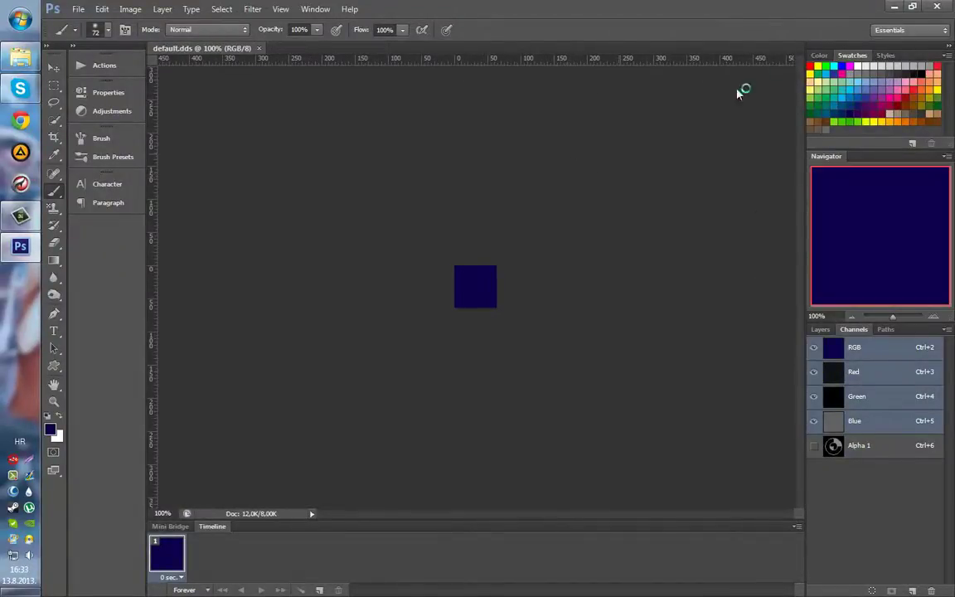
- Close Photoshop and minimize the Scopes folder window
left_click(938, 7)
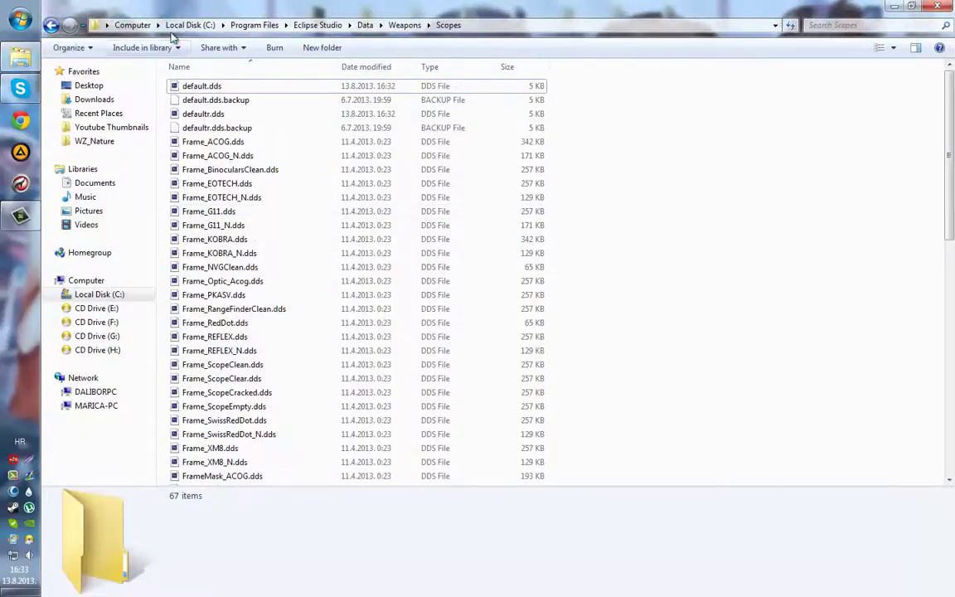
left_click_drag(192, 12, 431, 1)
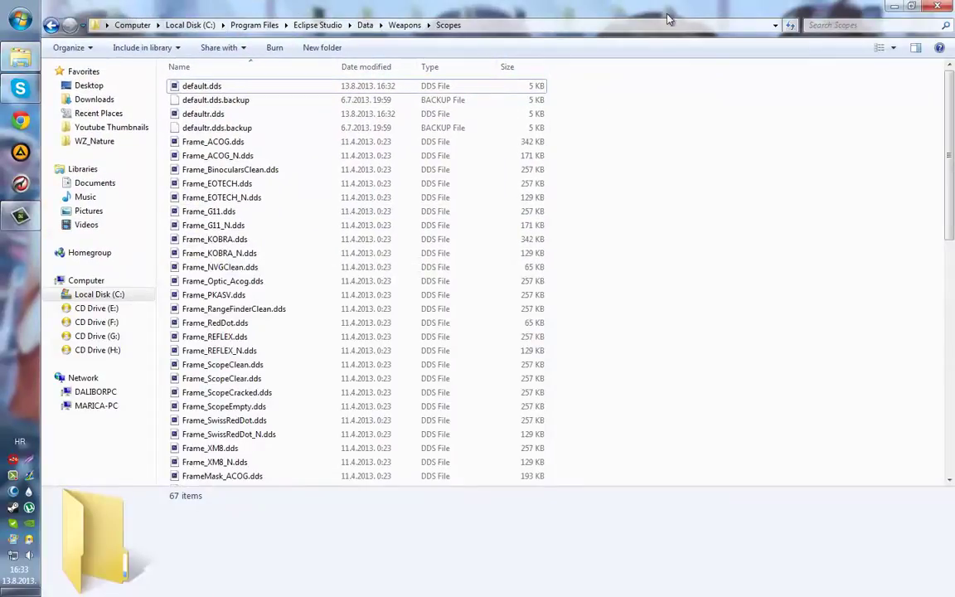
left_click(895, 7)
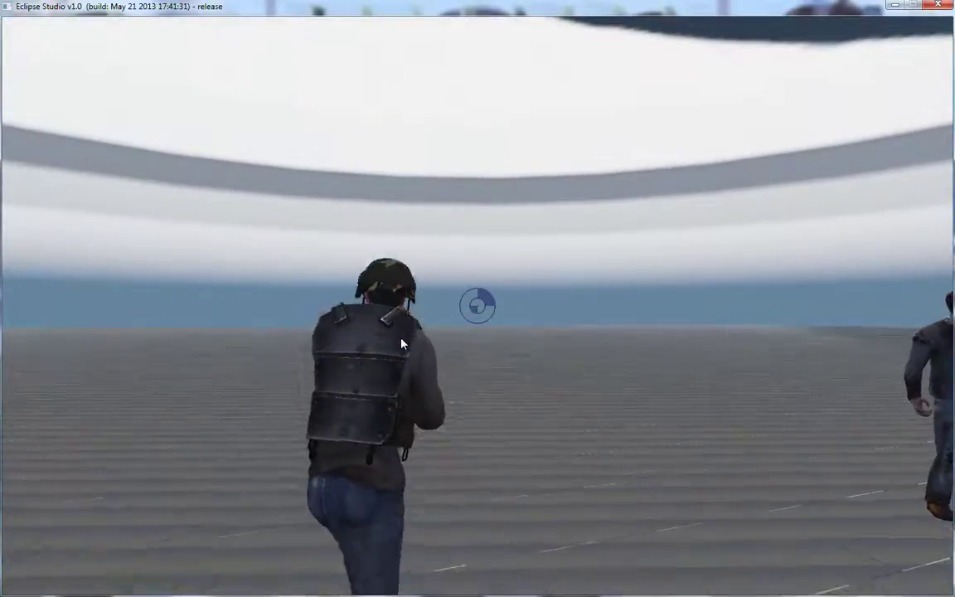
- Test the custom crosshair in Eclipse Studio by aiming, switching to the second weapon, changing the camera view and walking forward
right_click(401, 344)
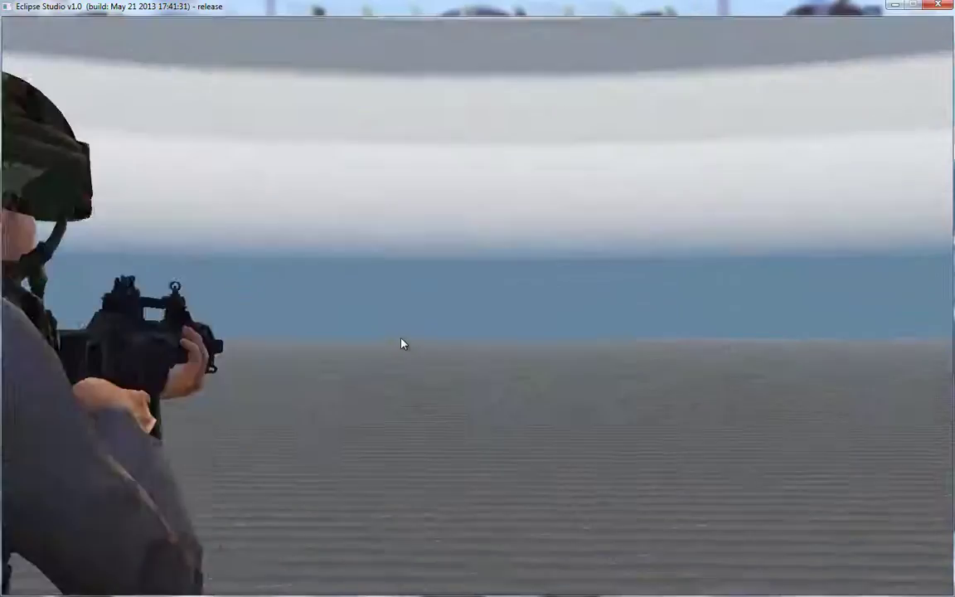
key("2")
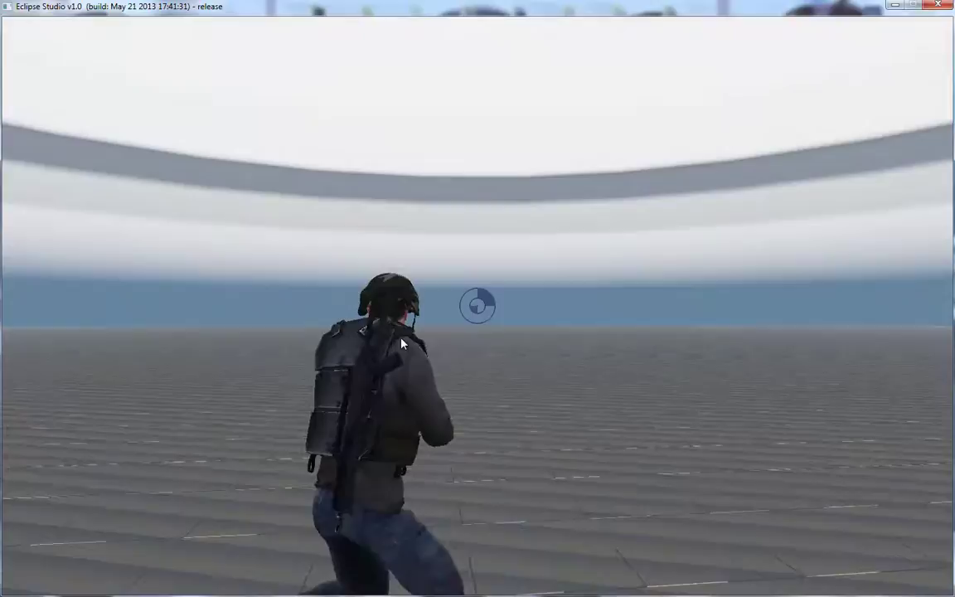
key("c")
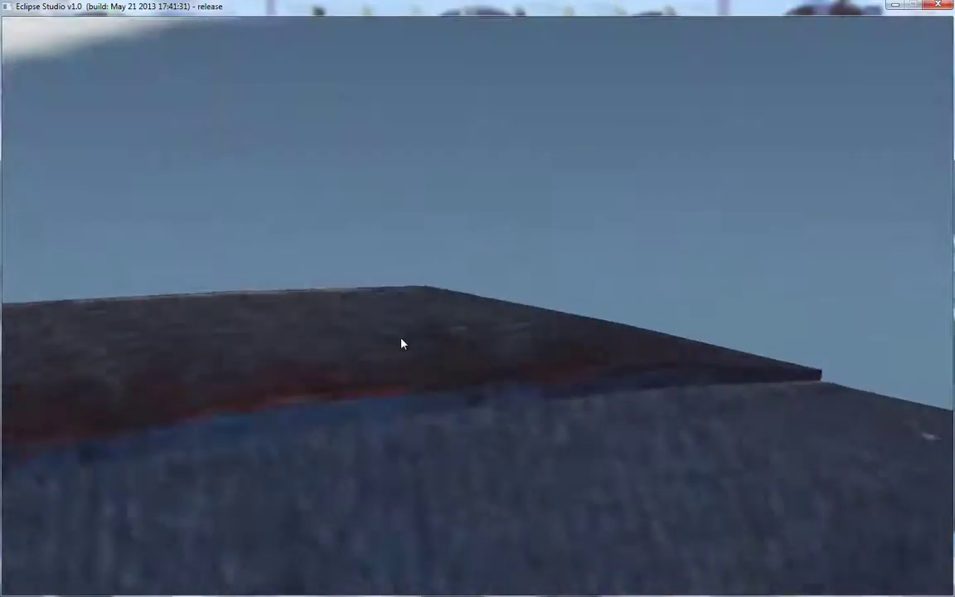
key("w")
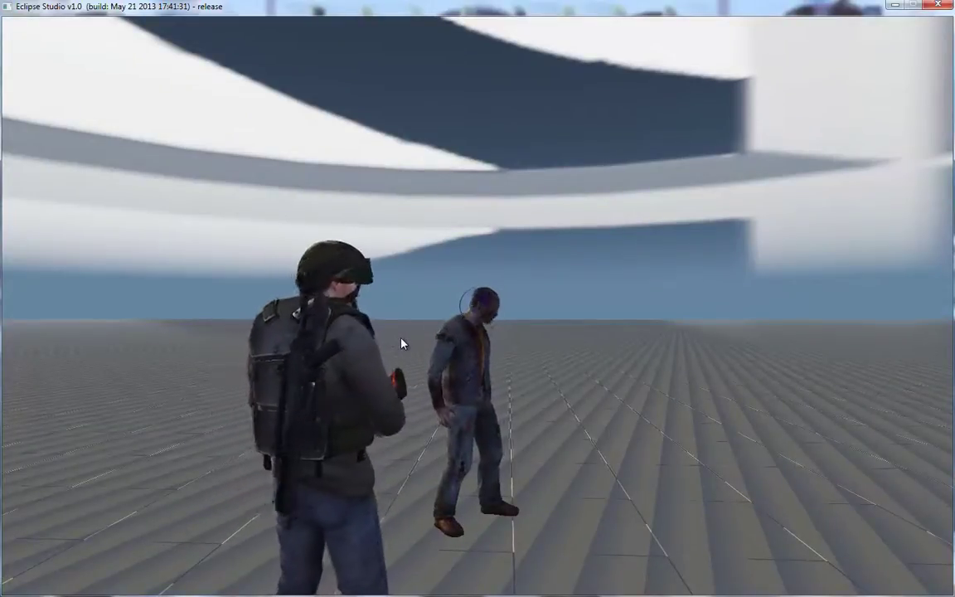
key("w")
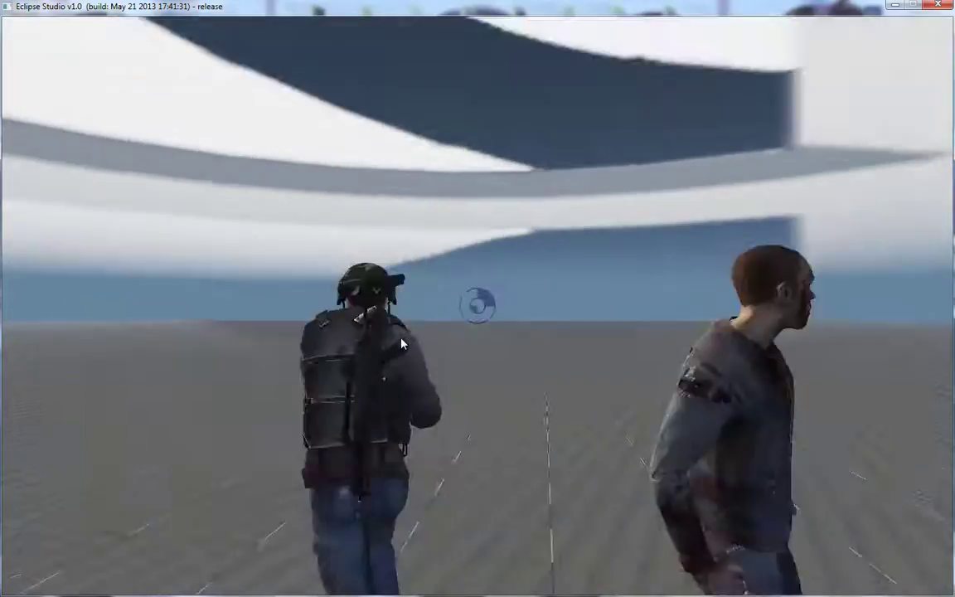